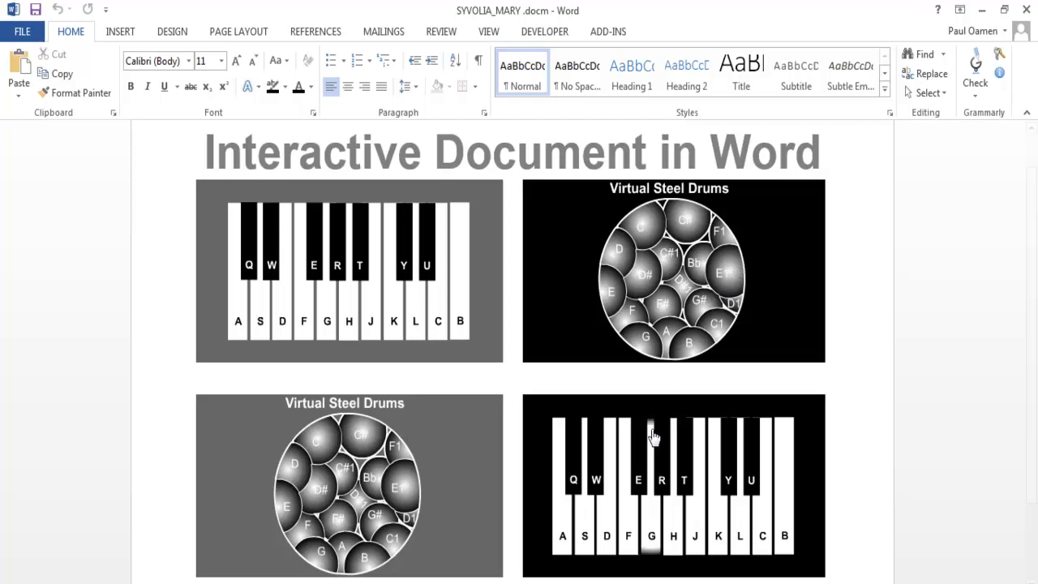
pyautogui.click(582, 486)
pyautogui.click(680, 535)
pyautogui.click(697, 534)
pyautogui.click(704, 526)
pyautogui.click(715, 525)
# - Create a new blank document and check in the ribbon customization options that Developer is enabled
pyautogui.hotkey('ctrl', 'n')
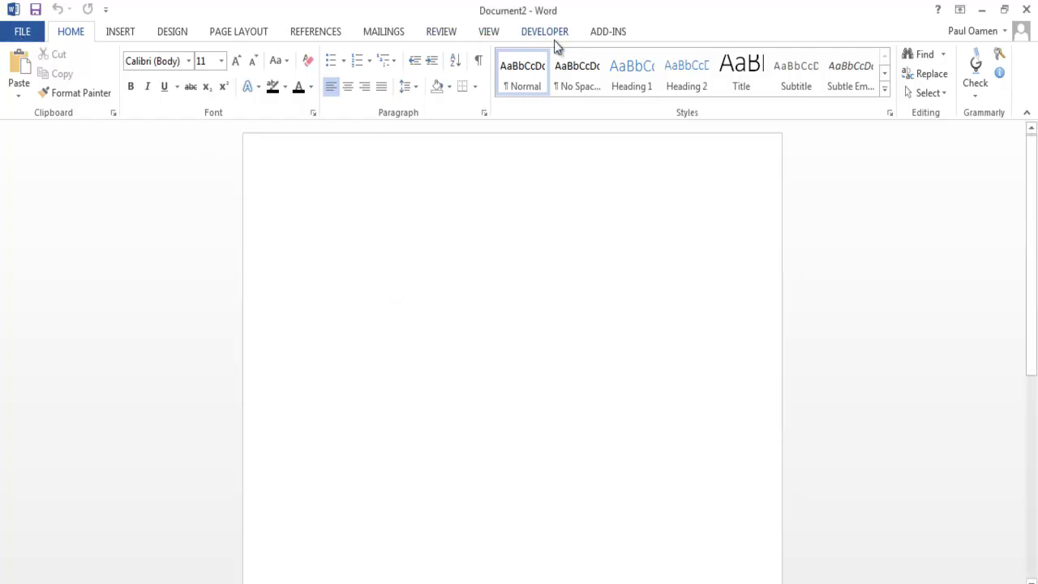
pyautogui.click(22, 35)
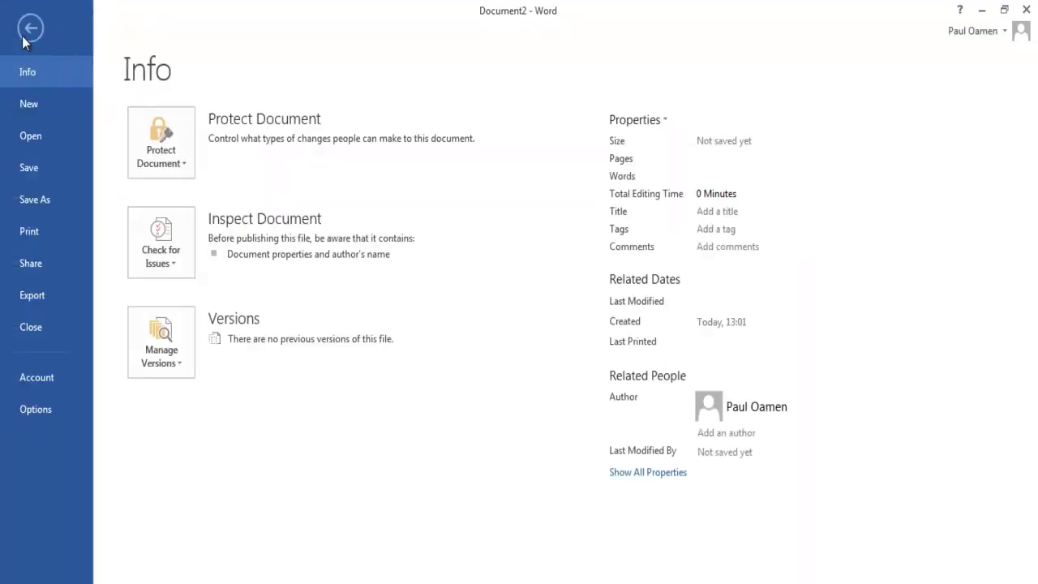
pyautogui.click(38, 413)
pyautogui.click(237, 204)
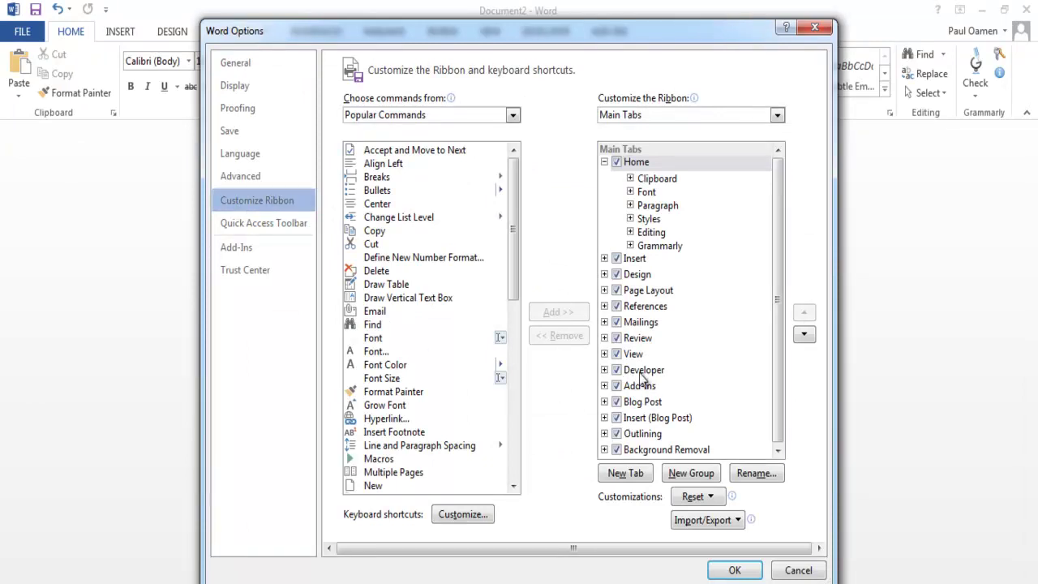
pyautogui.click(733, 569)
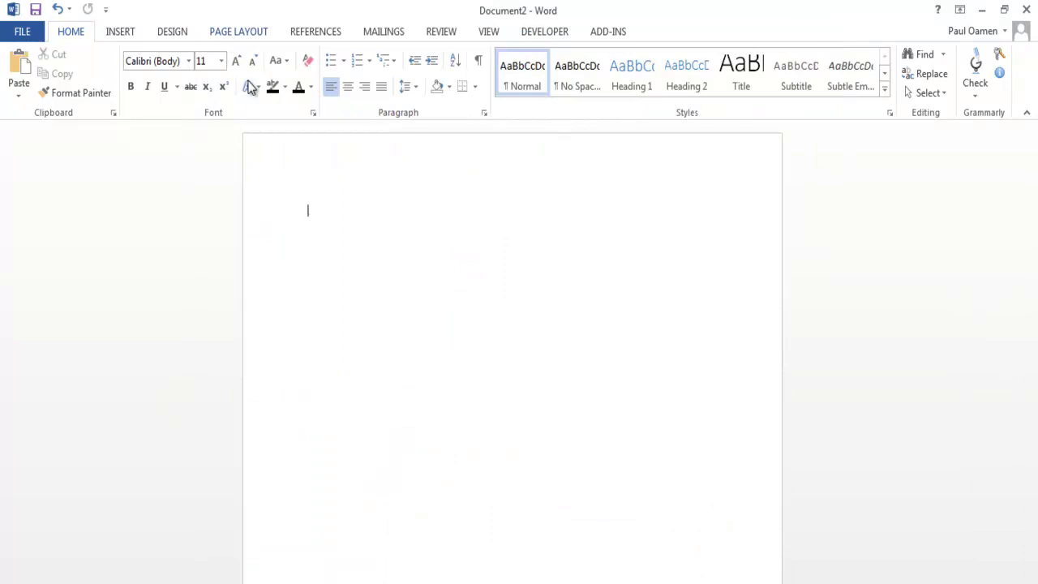
# - Change the new document's page orientation to Landscape
pyautogui.click(237, 34)
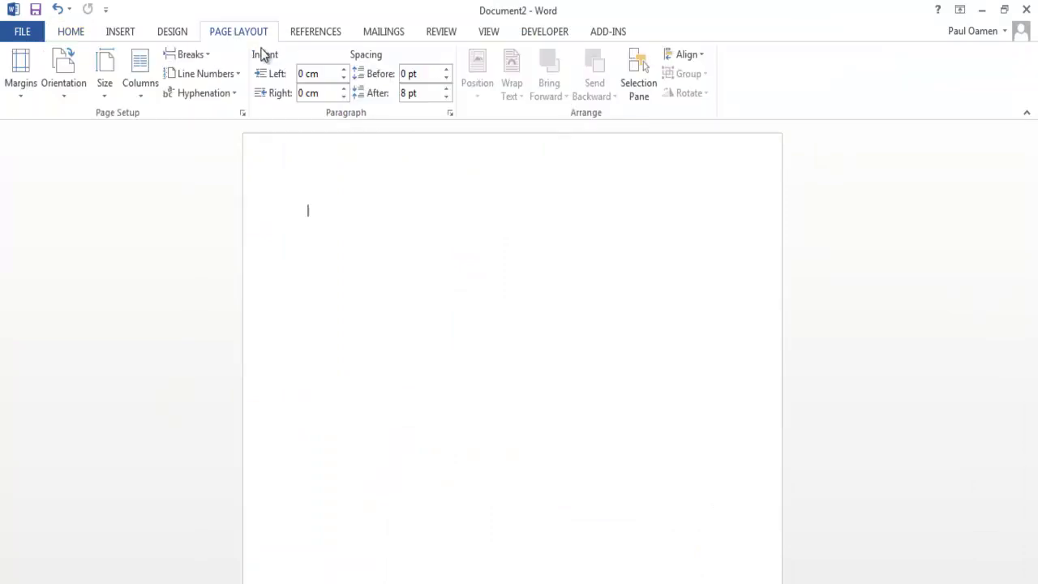
pyautogui.click(63, 89)
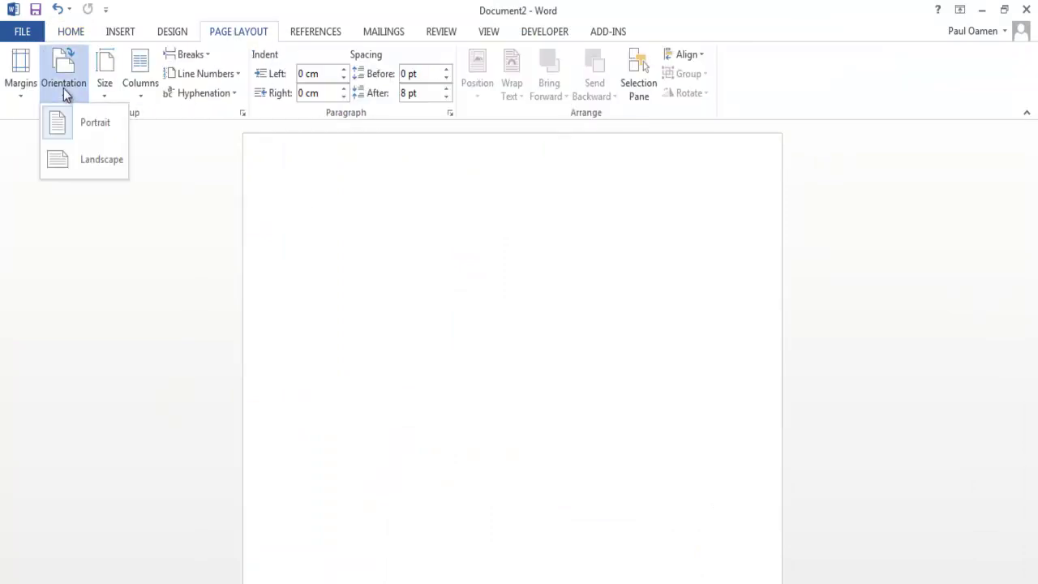
pyautogui.click(86, 162)
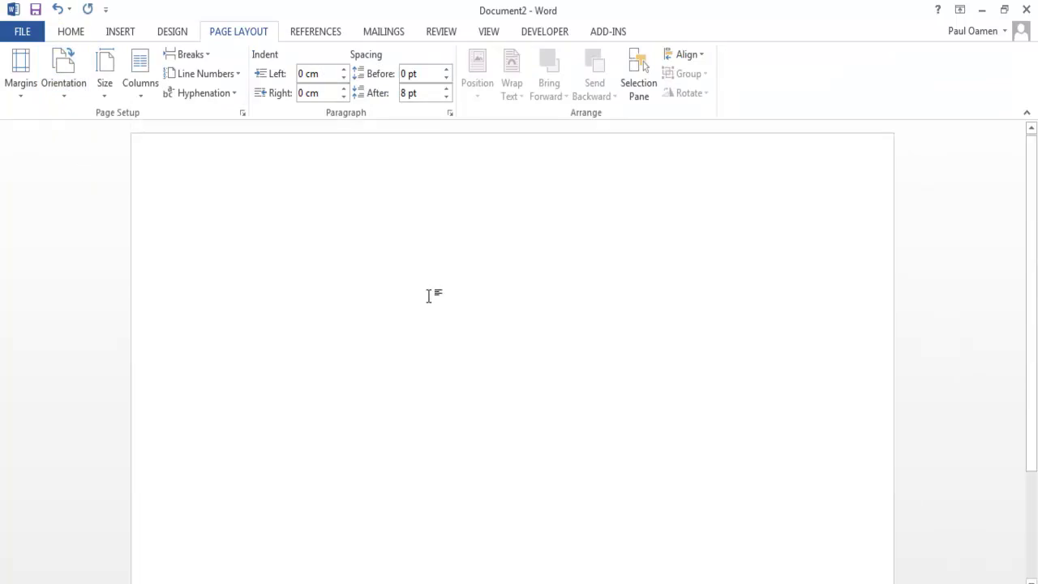
# - Insert a Shockwave Flash Object from the additional ActiveX controls at the start of the page
pyautogui.click(542, 36)
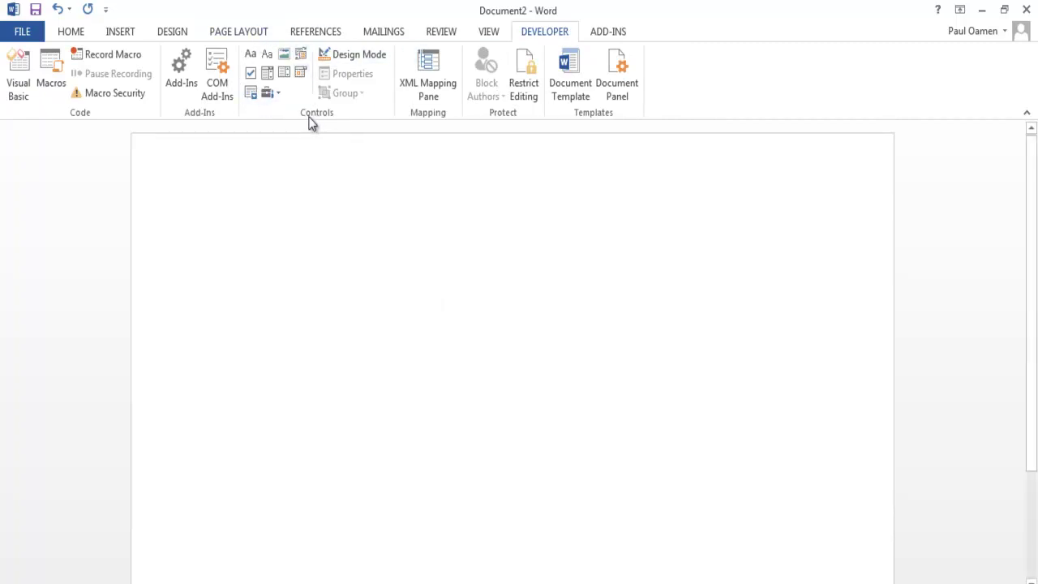
pyautogui.click(278, 94)
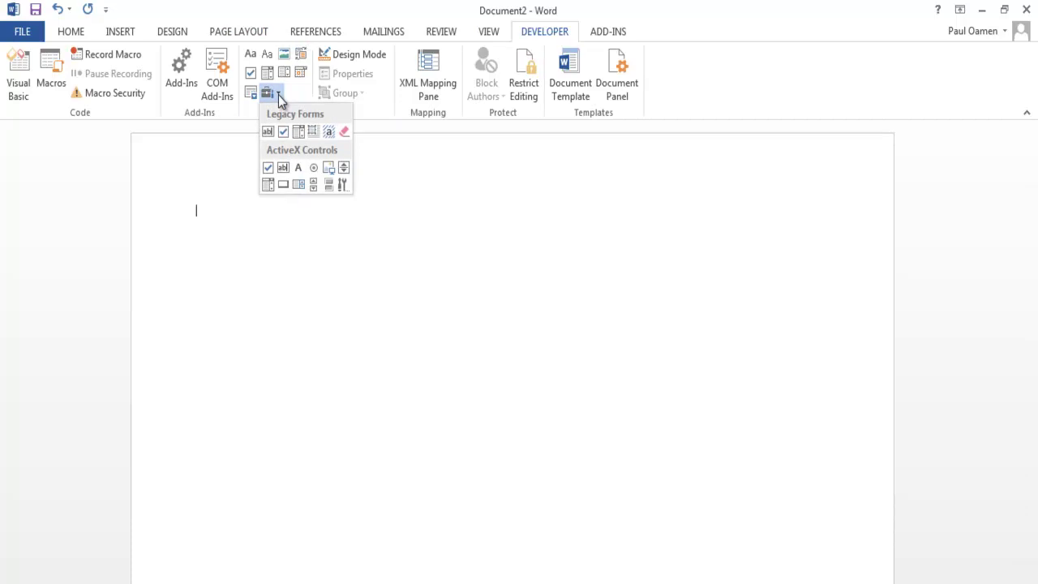
pyautogui.click(342, 186)
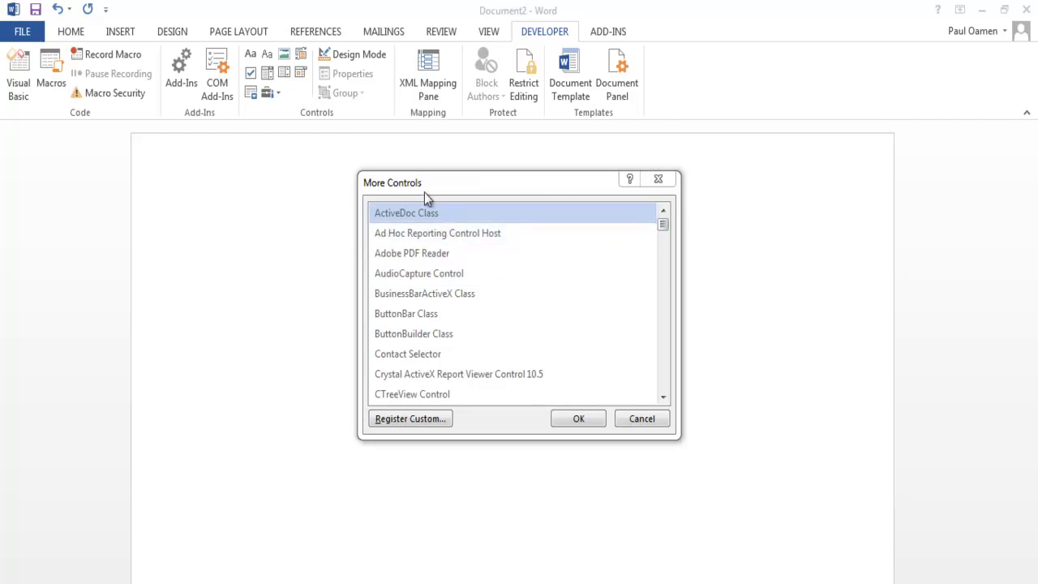
pyautogui.moveTo(666, 228); pyautogui.dragTo(673, 377)
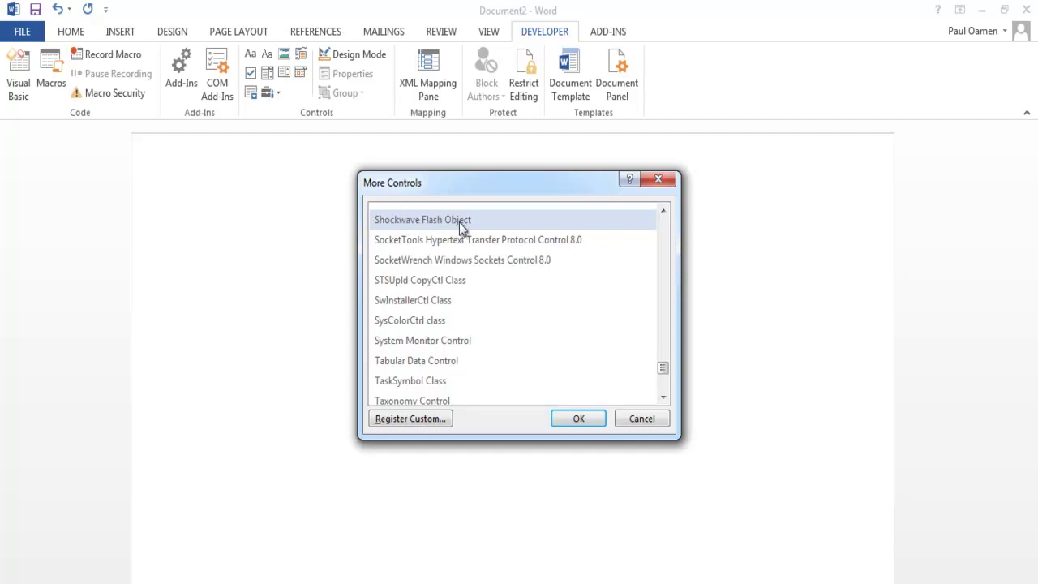
pyautogui.click(575, 419)
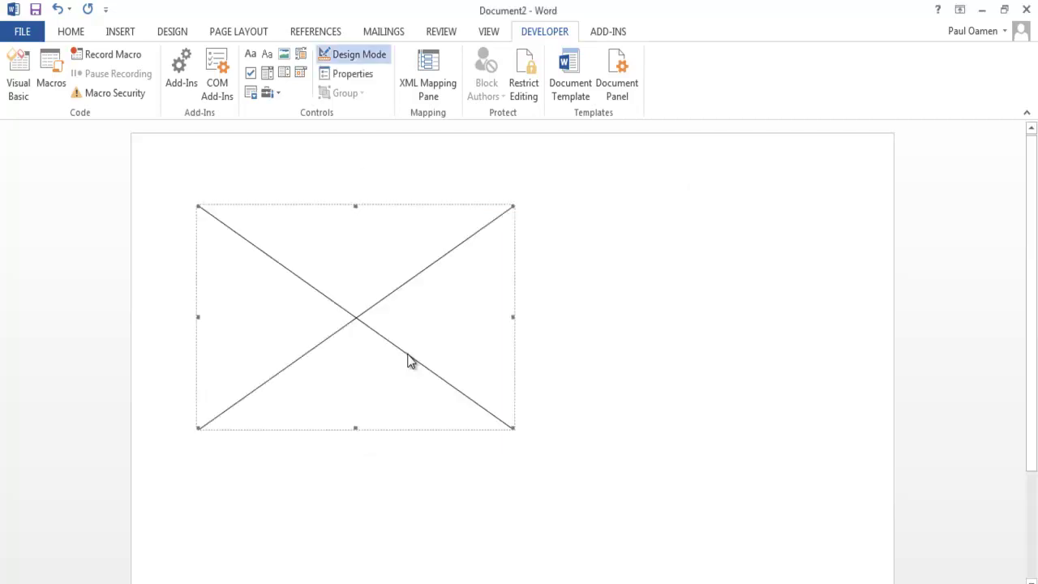
# - Examine the Flash control's properties, particularly the Movie property where the file path belongs, and close them without changes
pyautogui.rightClick(409, 361)
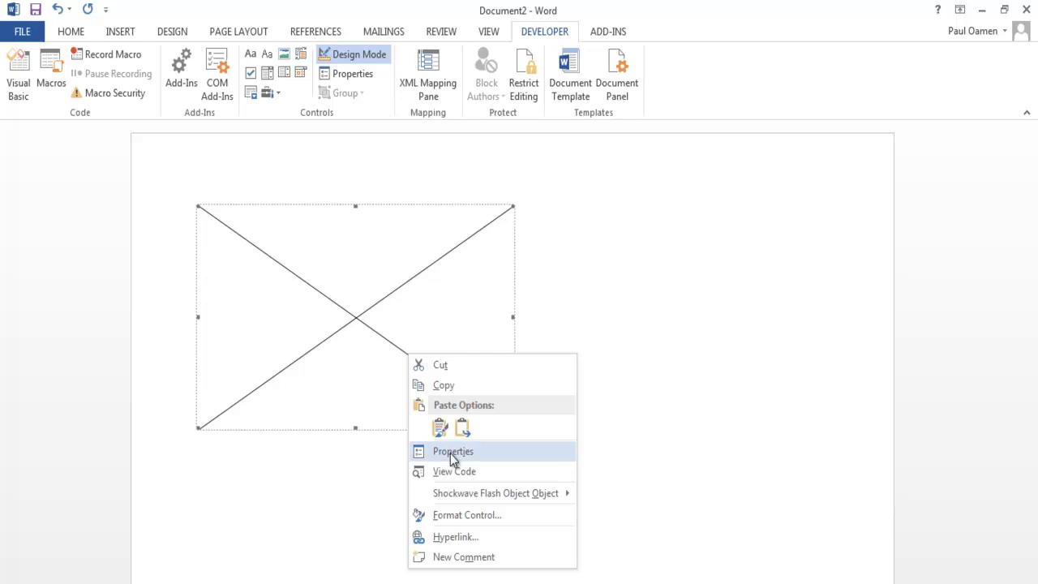
pyautogui.click(449, 452)
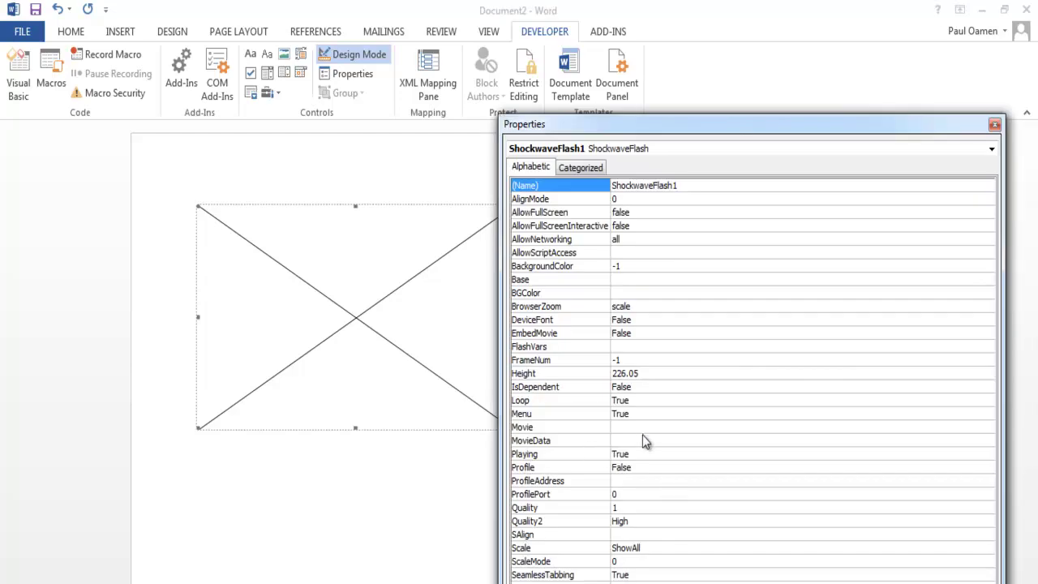
pyautogui.click(626, 427)
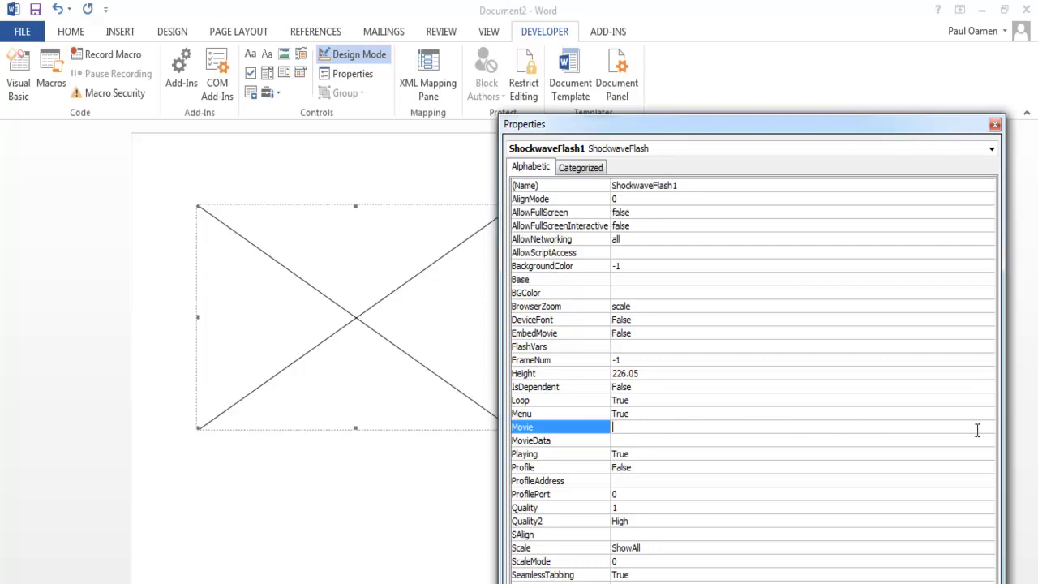
pyautogui.click(994, 126)
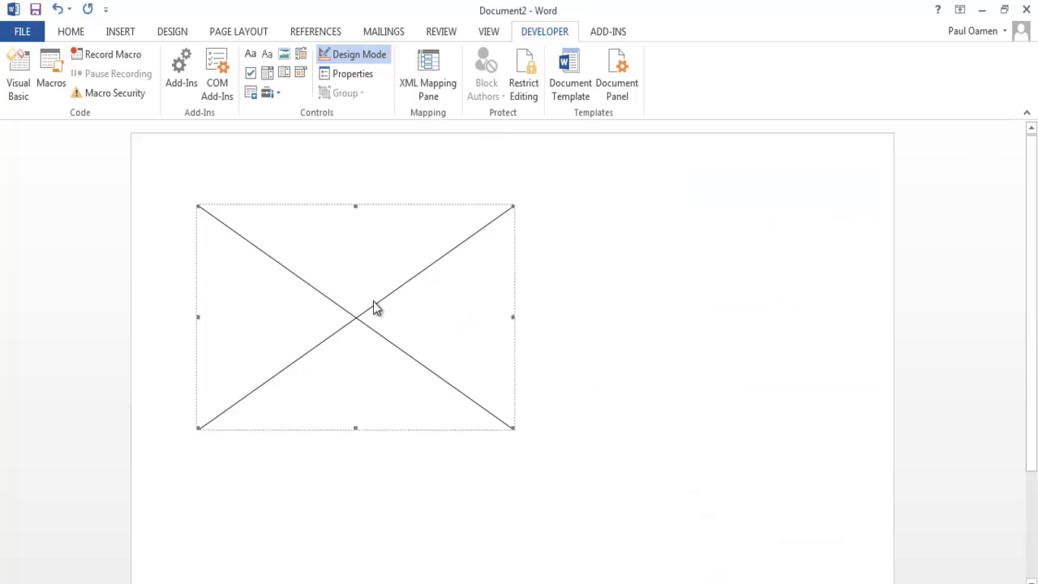
# - Paste copies of the Flash control to form a two-by-two grid, with a tab space between neighbouring controls
pyautogui.click(539, 348)
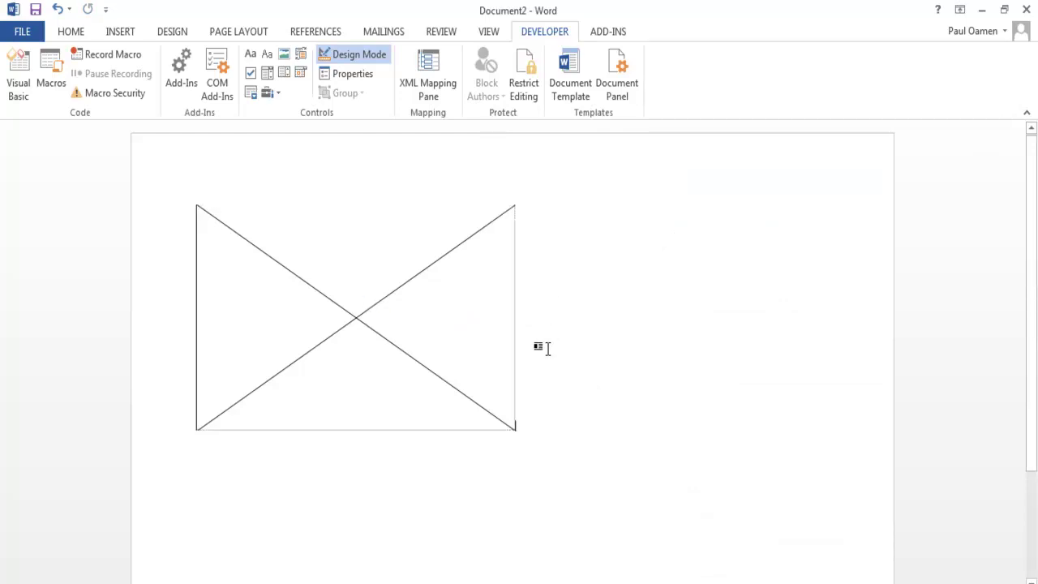
pyautogui.press('Tab')
pyautogui.hotkey('ctrl', 'v')
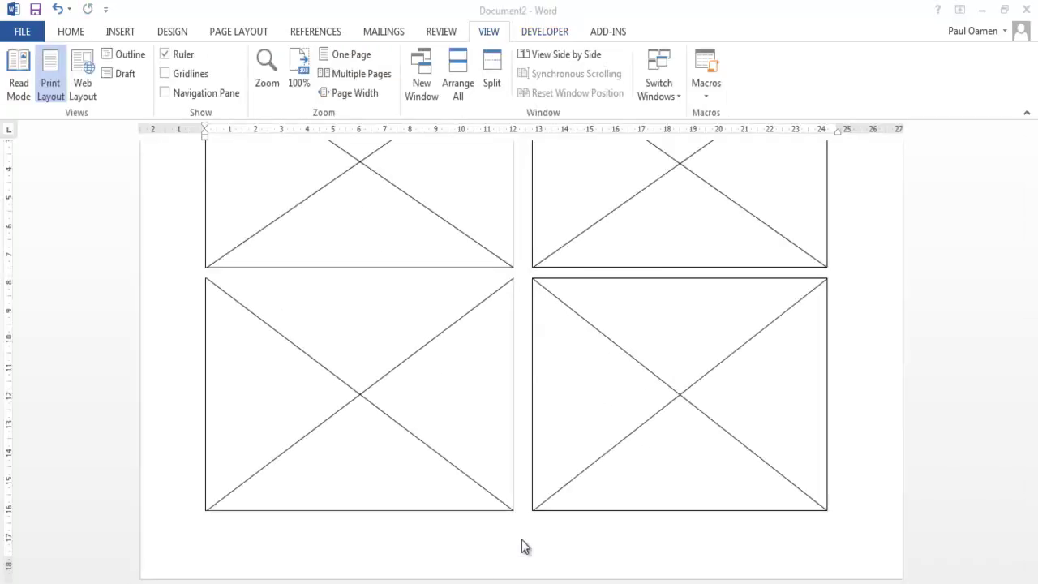
# - Select each of the four Flash controls in turn to check their arrangement on the page
pyautogui.hotkey('shift', 'Left')
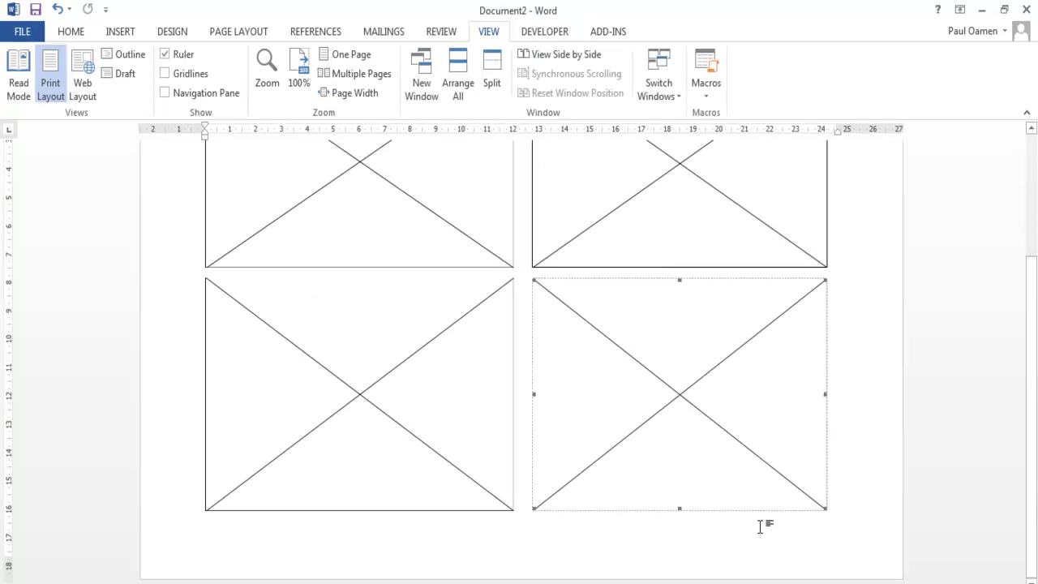
pyautogui.scroll(3, 759, 527)
pyautogui.scroll(2, 760, 527)
pyautogui.click(481, 352)
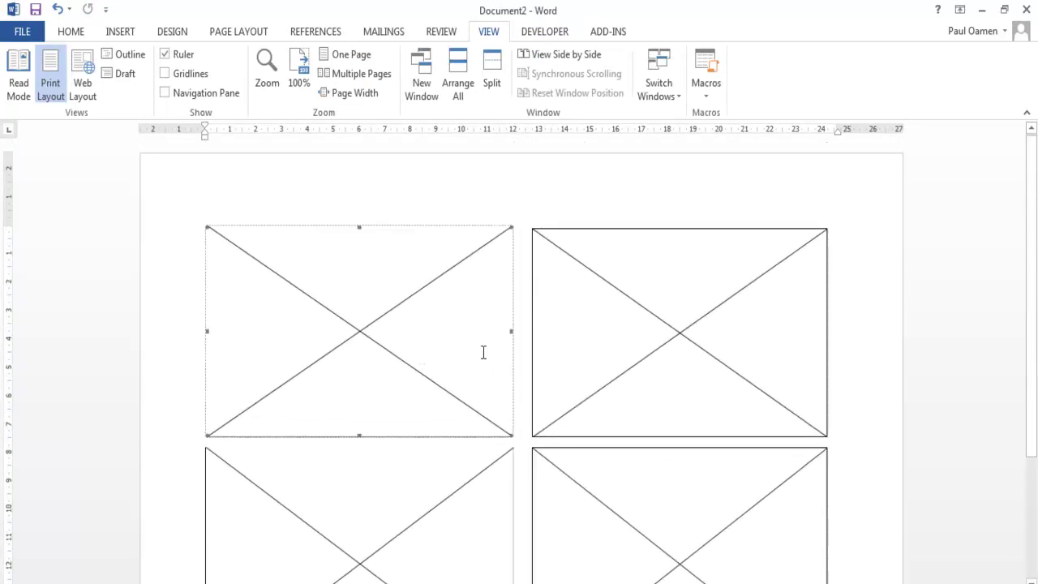
pyautogui.click(655, 371)
pyautogui.click(437, 515)
pyautogui.click(655, 506)
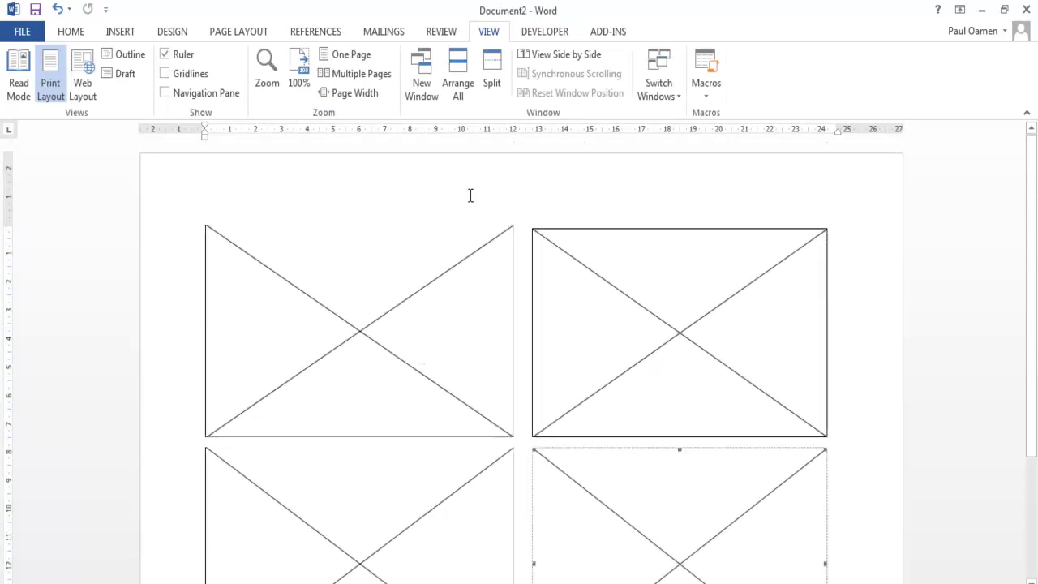
# - Open the page header and enter the title "Interactive in Document Word"
pyautogui.doubleClick(434, 186)
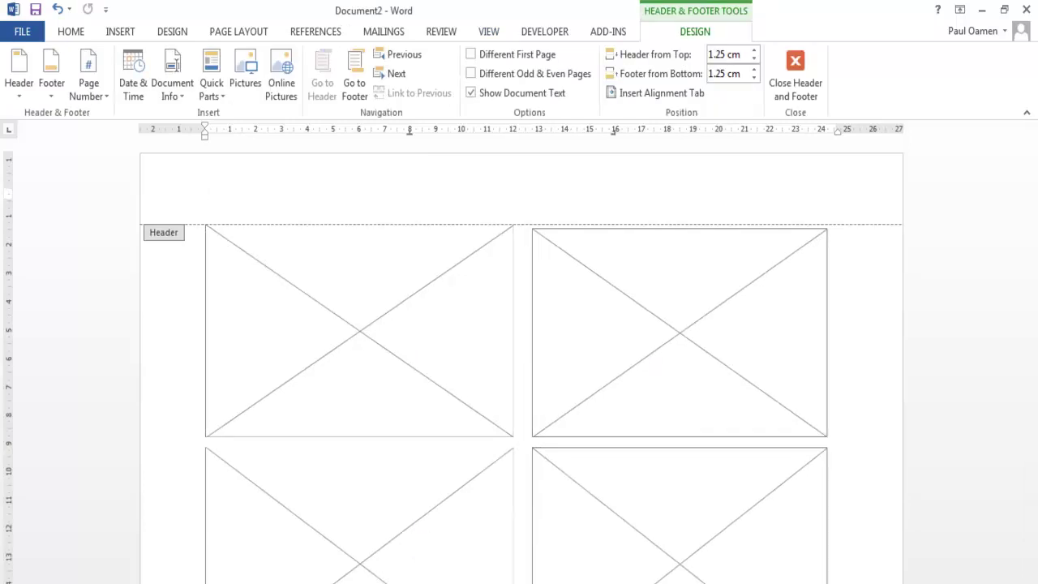
pyautogui.doubleClick(425, 192)
pyautogui.write('teractive in Document Word')
# - Format the header title as size 48, centred and bold, and return to the document body
pyautogui.tripleClick(197, 192)
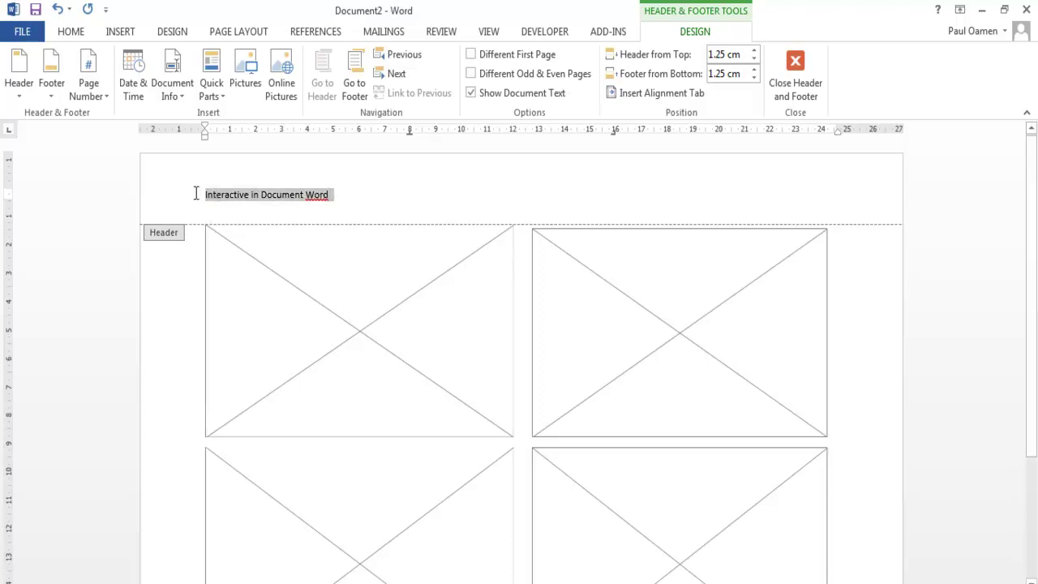
pyautogui.click(69, 33)
pyautogui.click(221, 62)
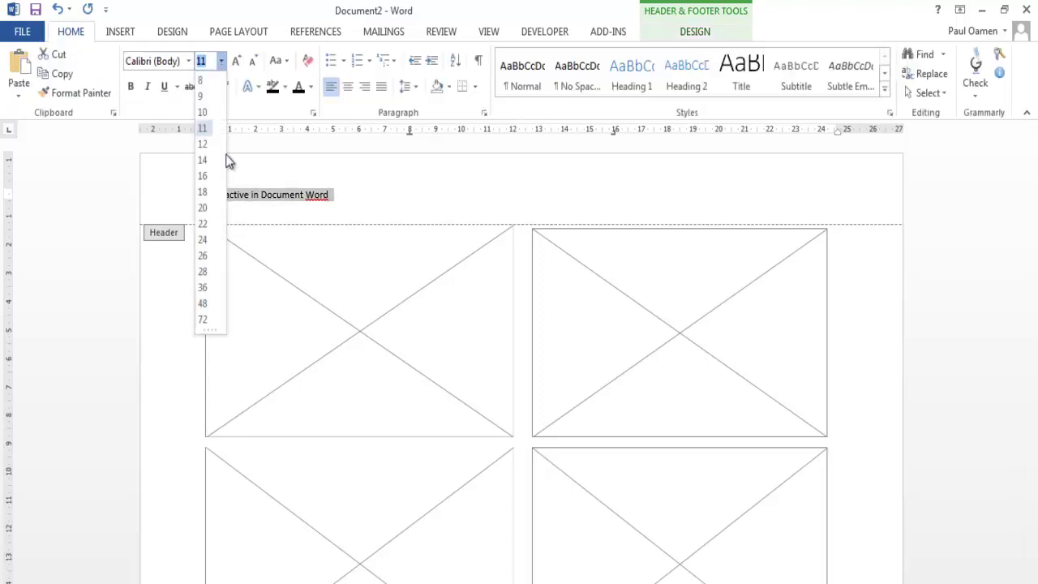
pyautogui.click(203, 304)
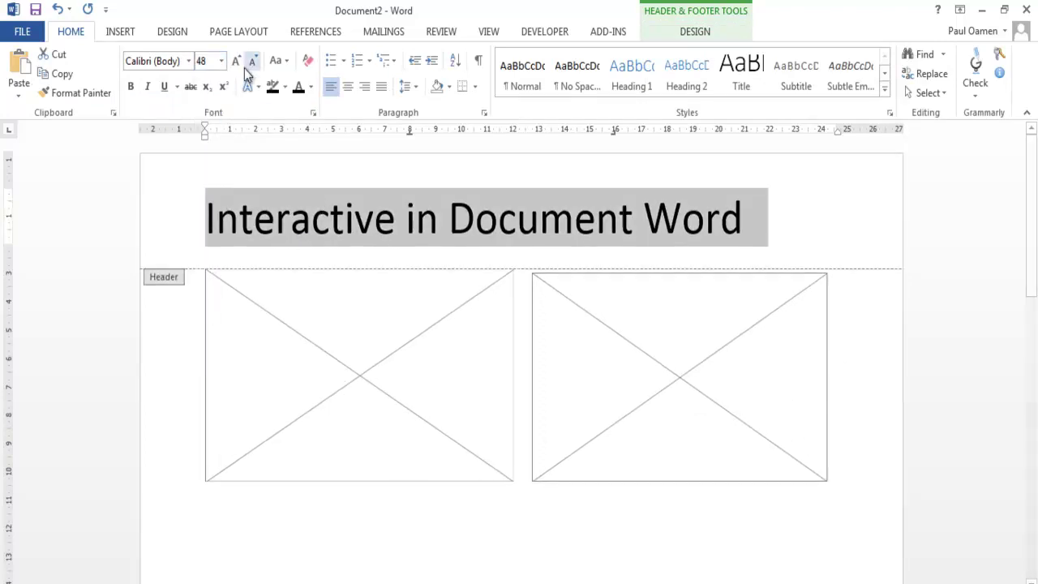
pyautogui.click(345, 88)
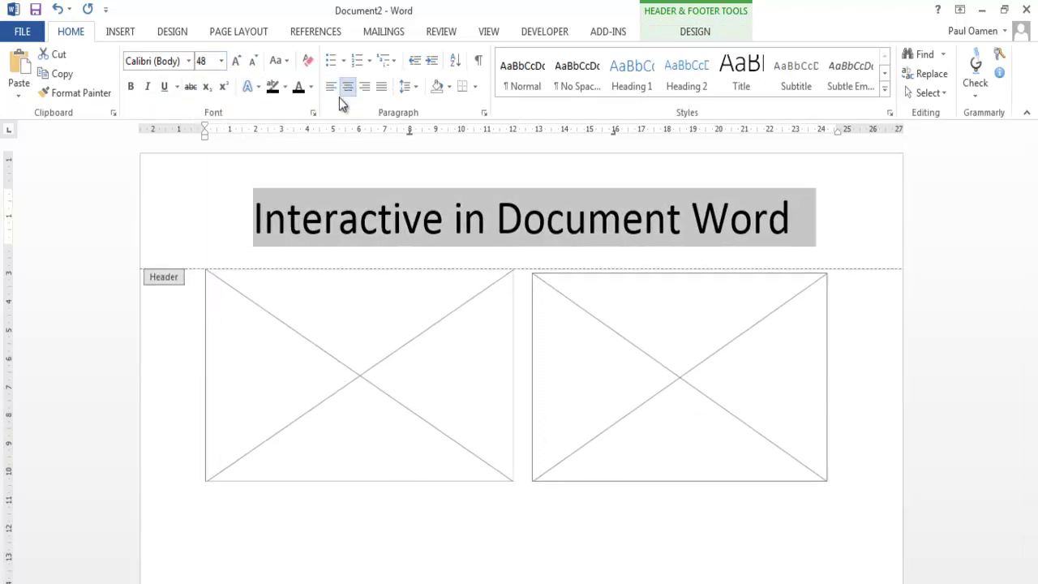
pyautogui.click(130, 86)
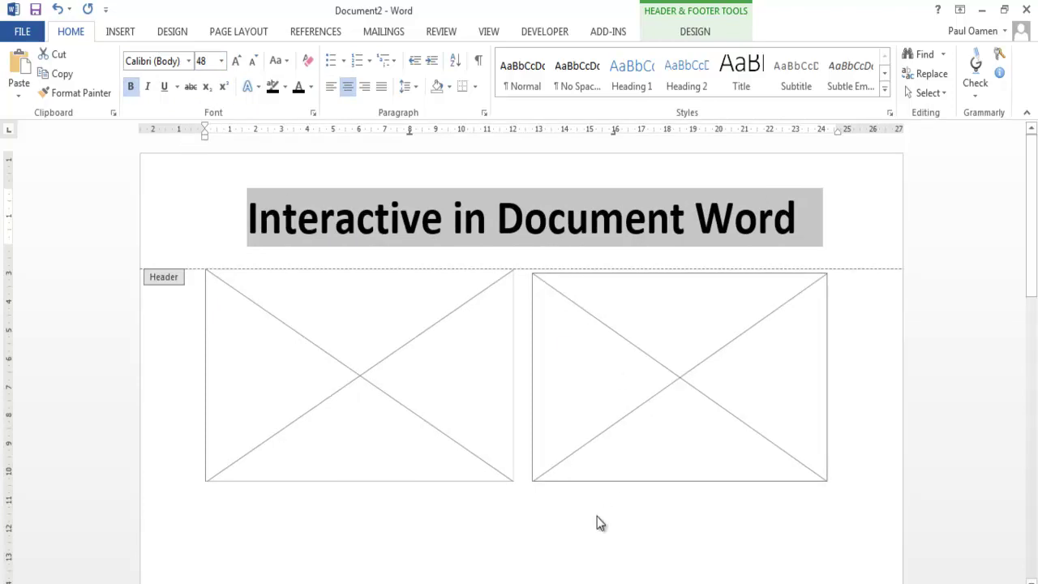
pyautogui.scroll(-4, 600, 507)
pyautogui.doubleClick(580, 368)
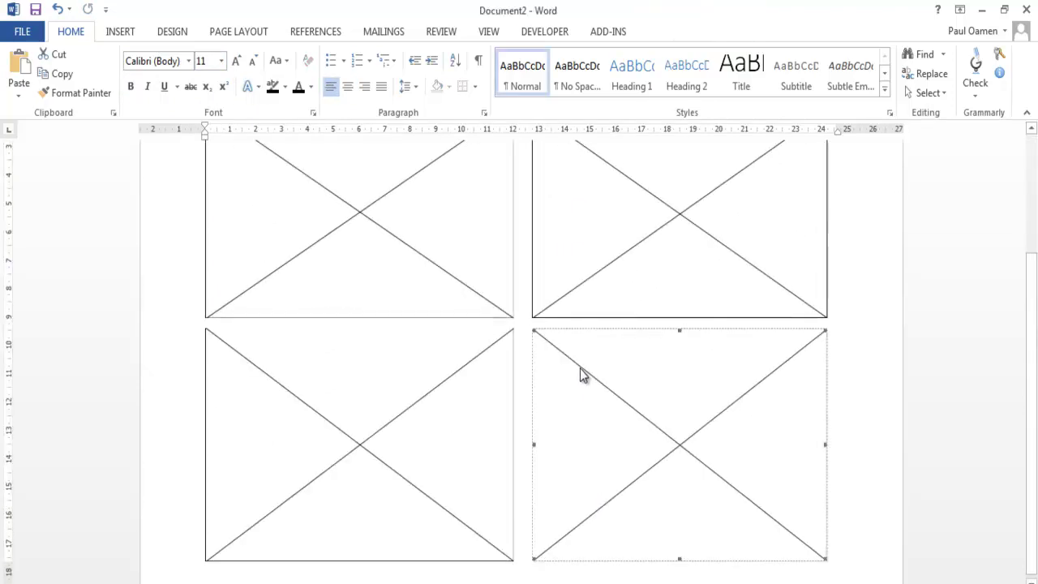
pyautogui.scroll(4, 857, 384)
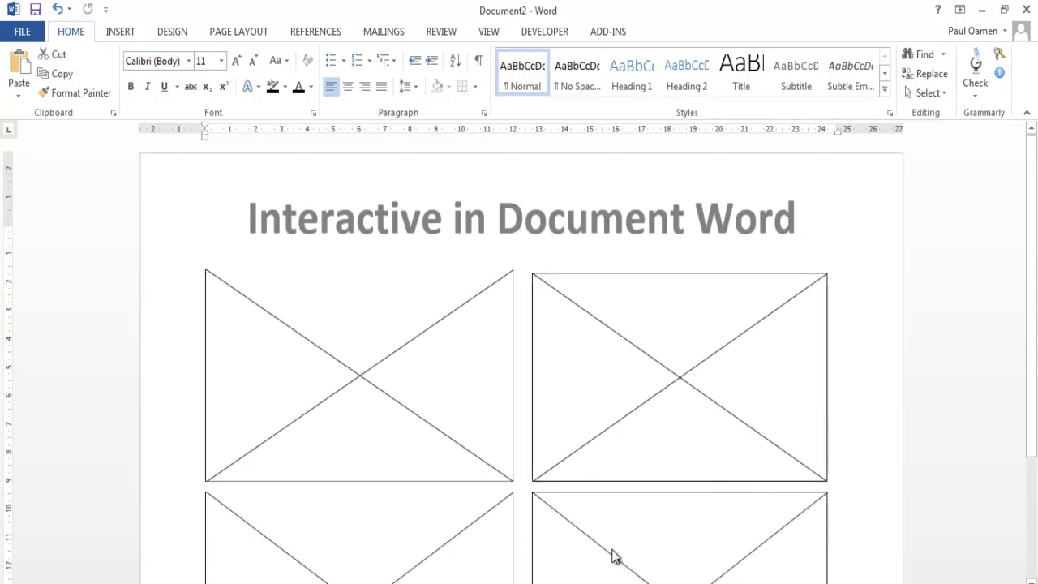
# - Switch to Windows Explorer and locate Piano_Scene 1.swf and Steel_Drum_Scene 1.swf in the Interactive_Word folder
pyautogui.click(342, 377)
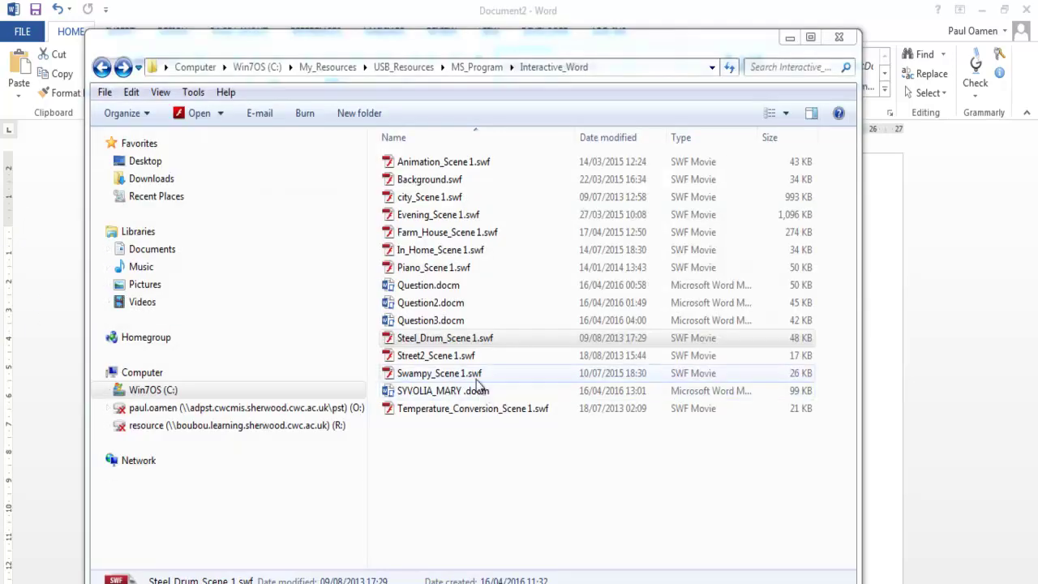
pyautogui.click(445, 272)
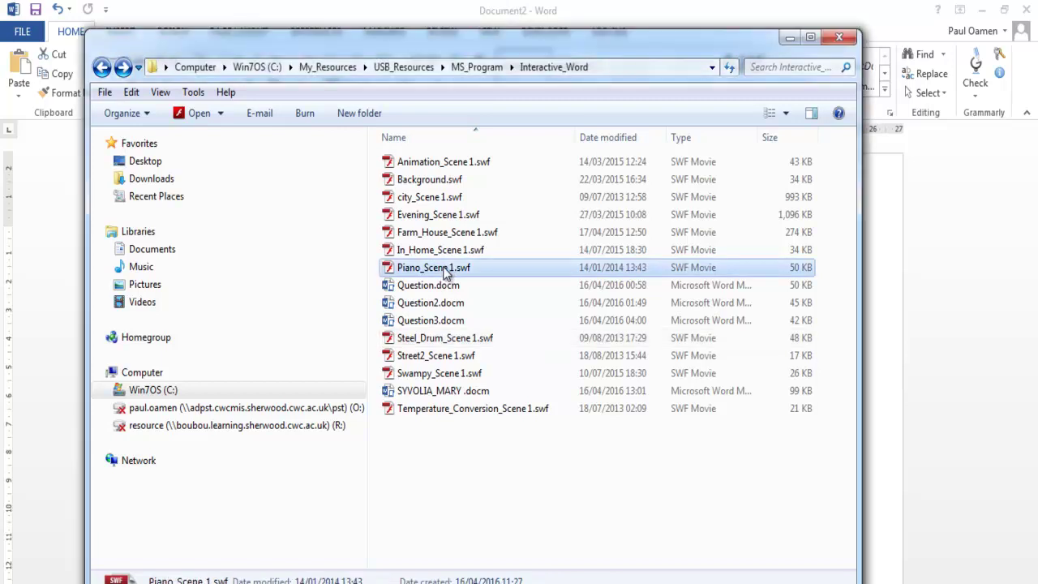
pyautogui.click(439, 343)
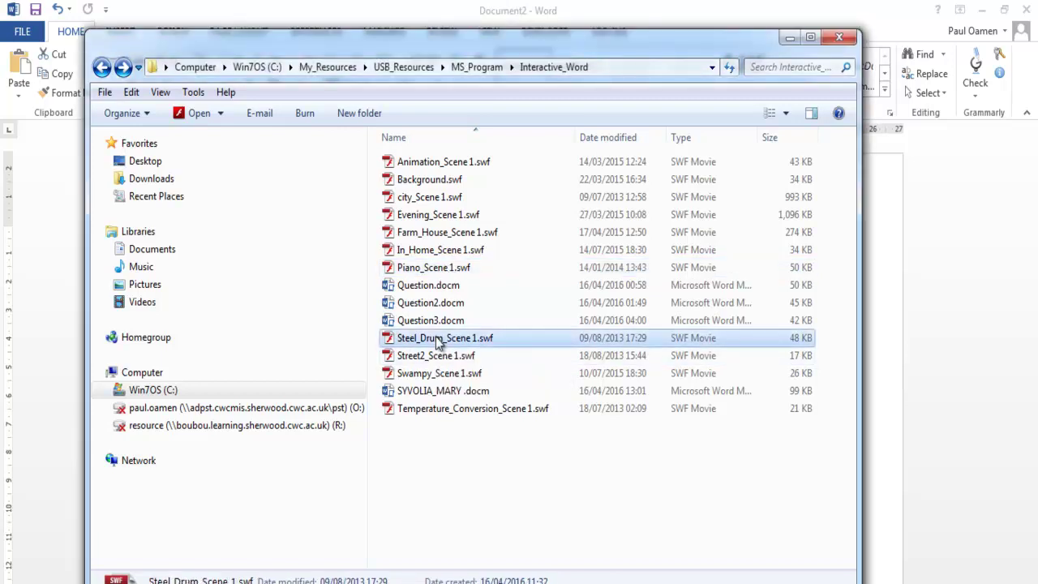
# - Copy the full path of Piano_Scene 1.swf from its file security properties and return to the Word document
pyautogui.click(418, 272)
pyautogui.rightClick(418, 274)
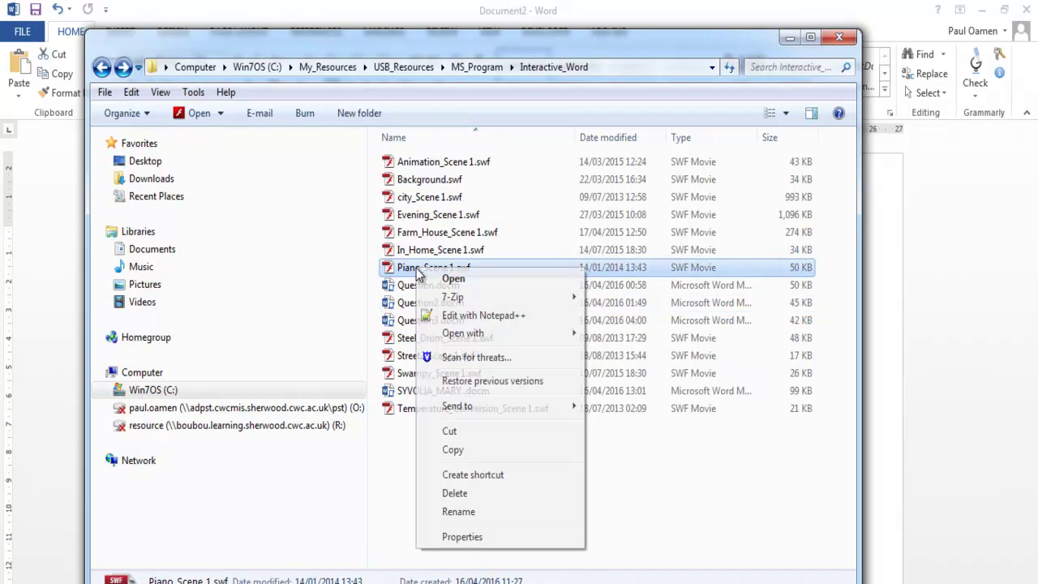
pyautogui.click(462, 537)
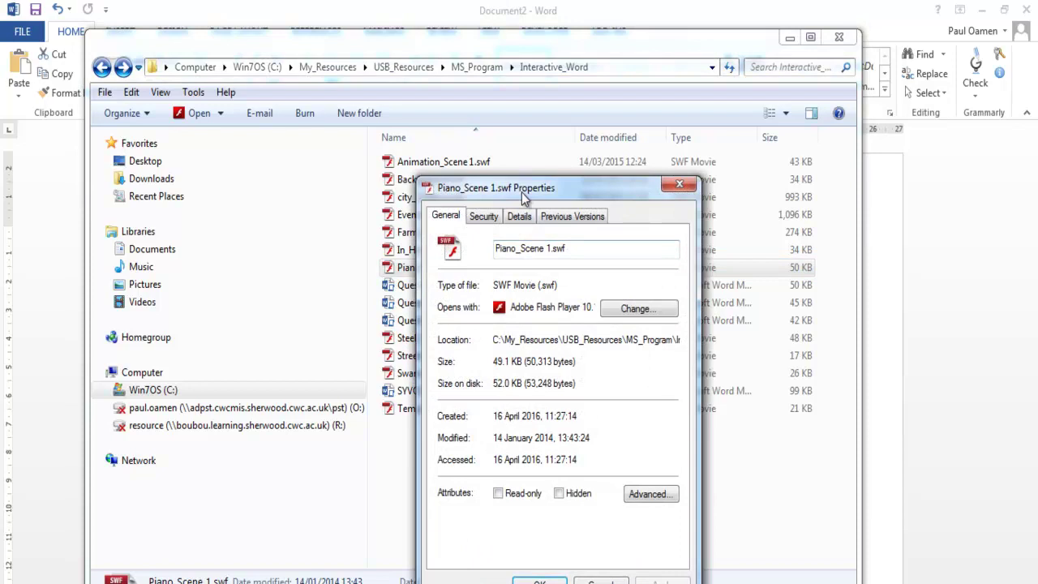
pyautogui.moveTo(521, 192); pyautogui.dragTo(516, 143)
pyautogui.click(471, 165)
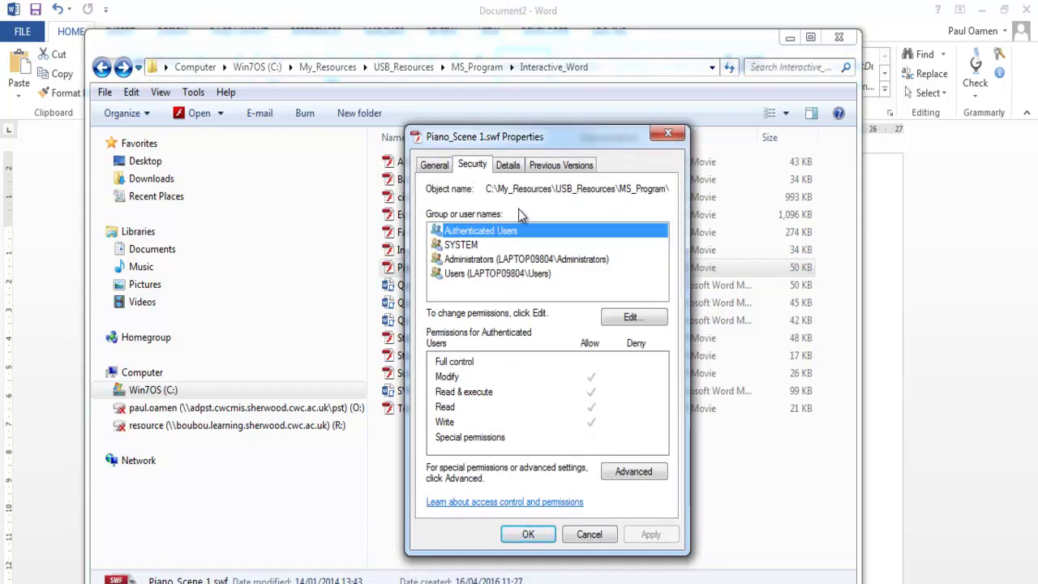
pyautogui.moveTo(487, 193); pyautogui.dragTo(674, 198)
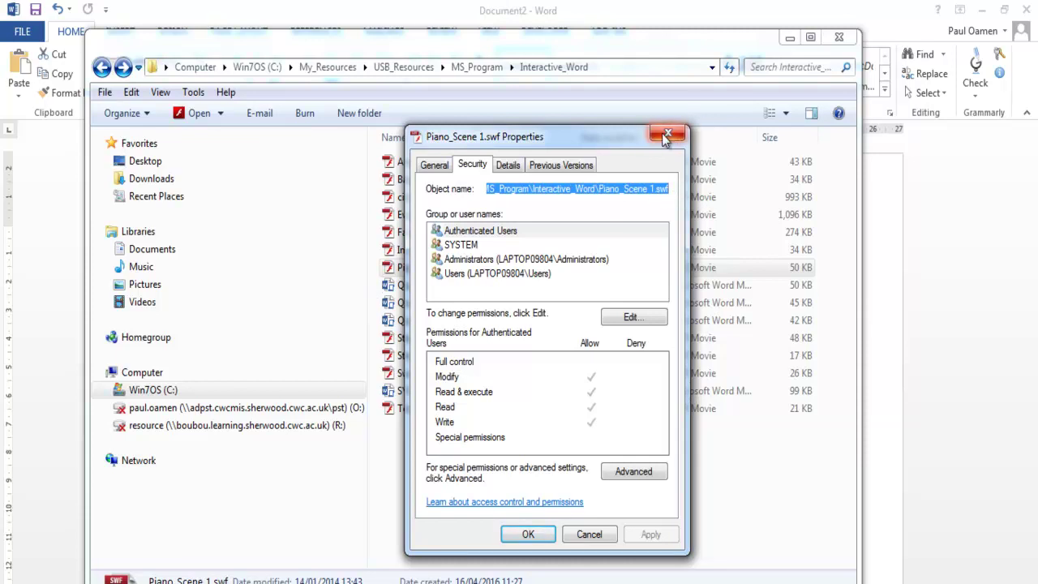
pyautogui.rightClick(582, 190)
pyautogui.click(621, 241)
pyautogui.click(664, 132)
pyautogui.click(789, 40)
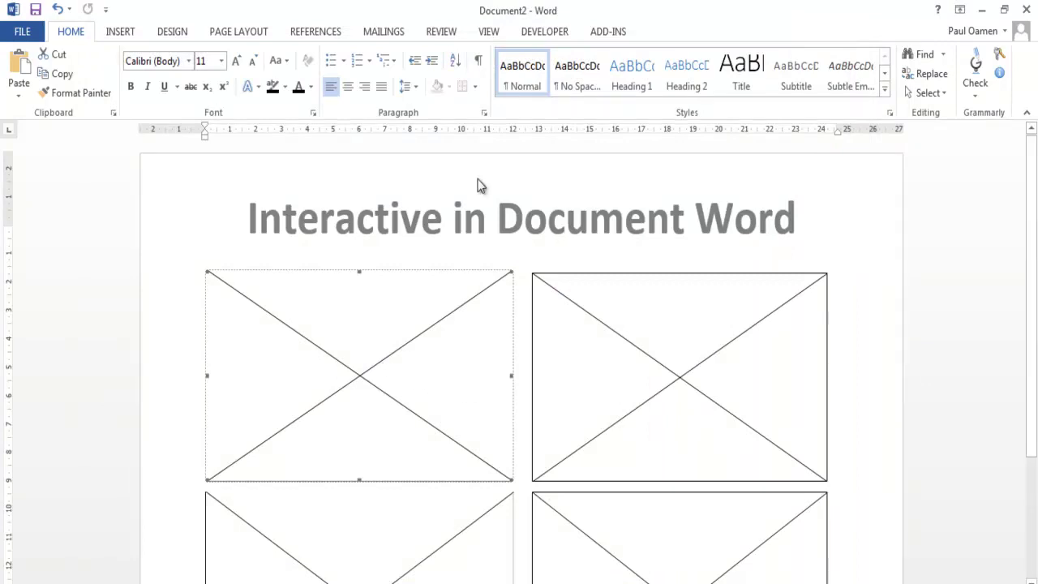
# - Set the upper-left Flash control's Movie property to C:\My_Resources\USB_Resources\MS_Program\Interactive_Word\Piano_Scene 1.swf
pyautogui.click(546, 31)
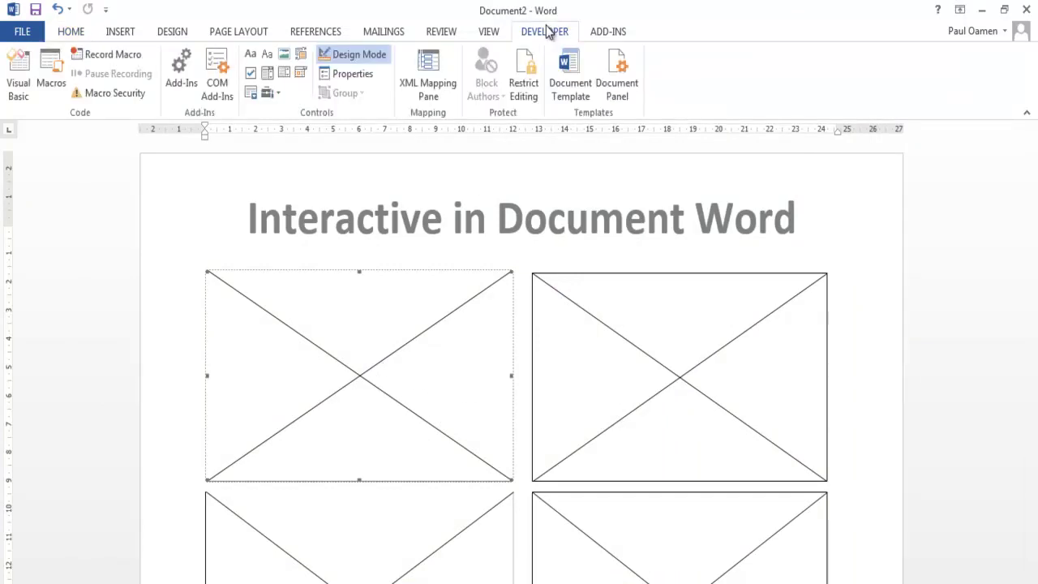
pyautogui.click(365, 75)
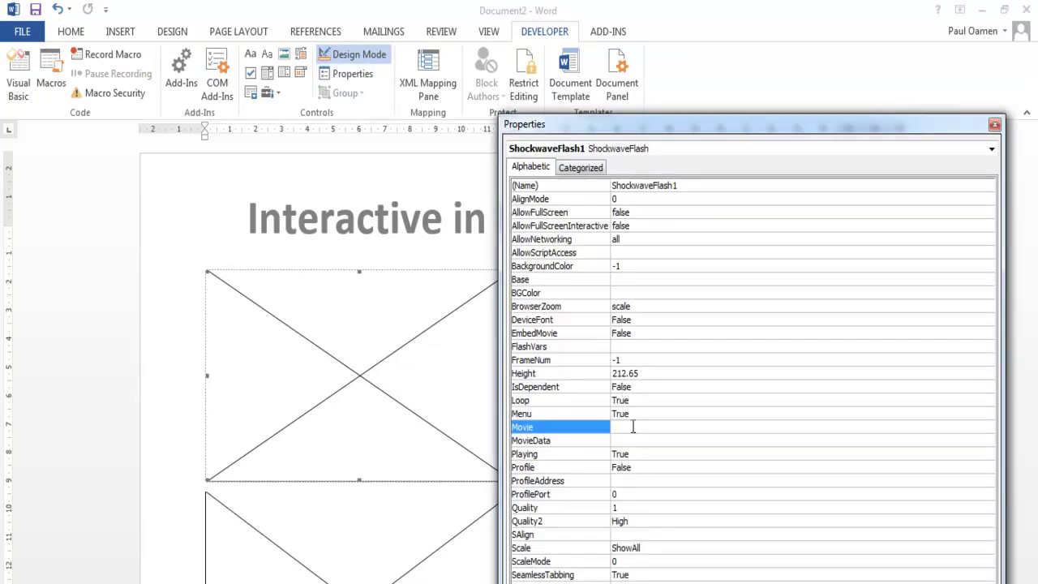
pyautogui.hotkey('ctrl', 'v')
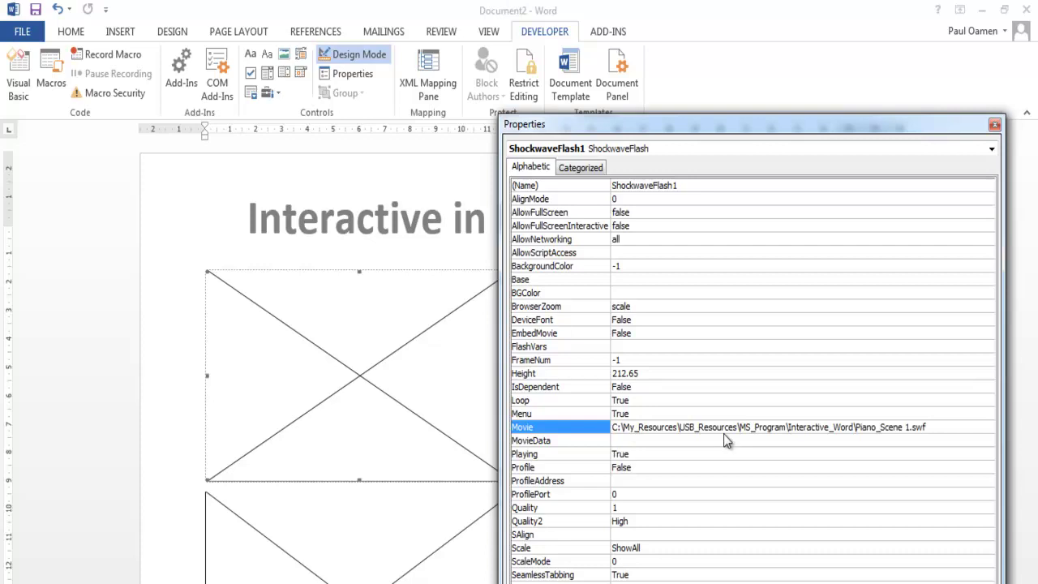
pyautogui.click(181, 397)
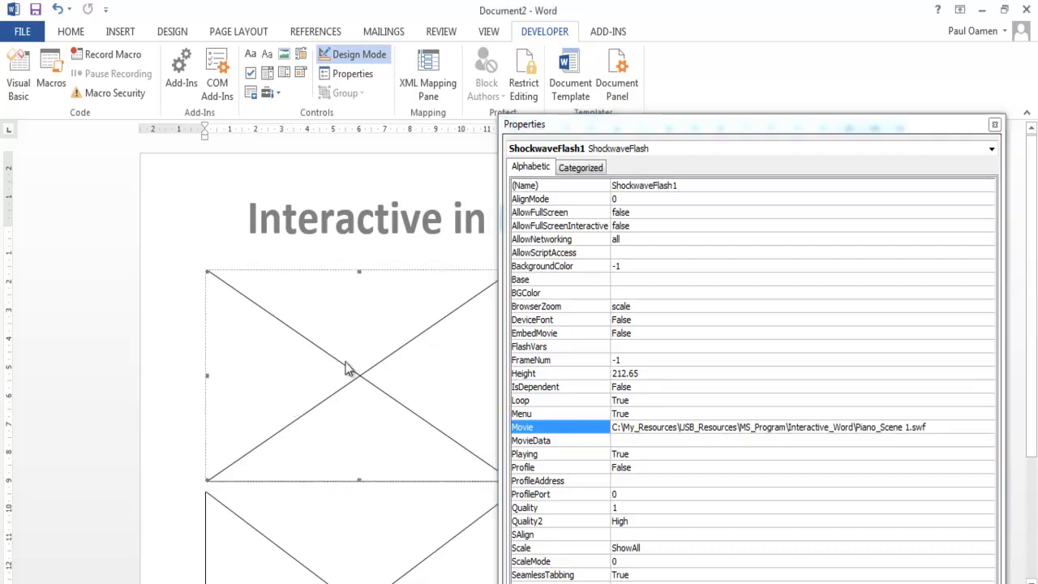
# - Set the lower-right Flash control's Movie property to the same copied Piano_Scene 1.swf path
pyautogui.moveTo(726, 130); pyautogui.dragTo(240, 15)
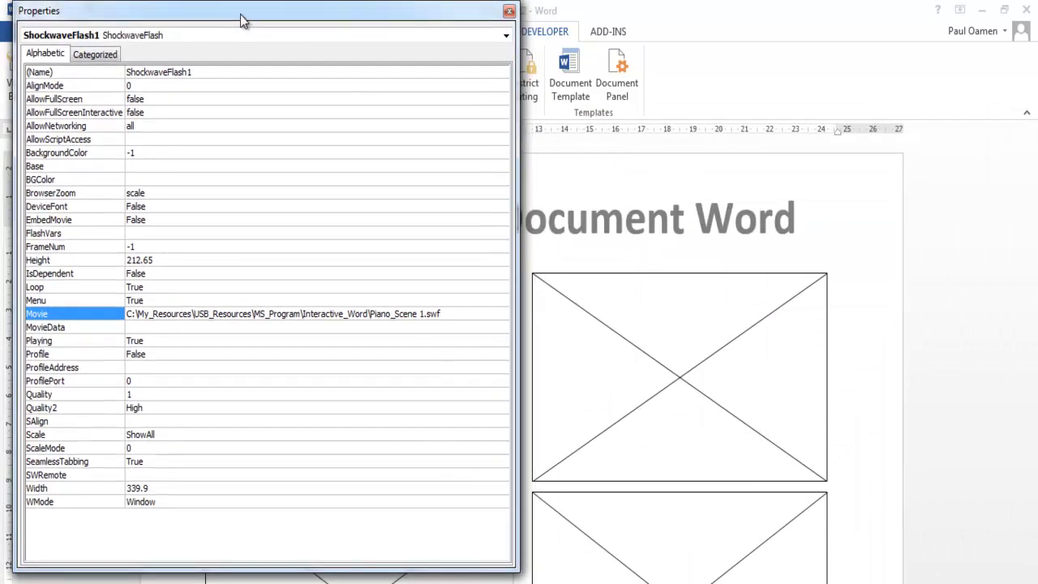
pyautogui.click(626, 552)
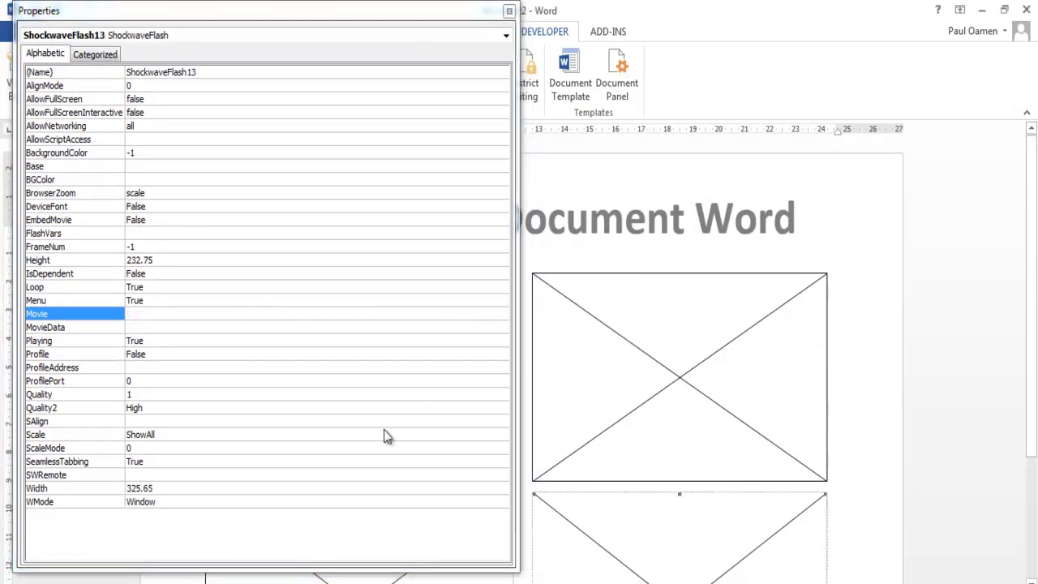
pyautogui.click(188, 314)
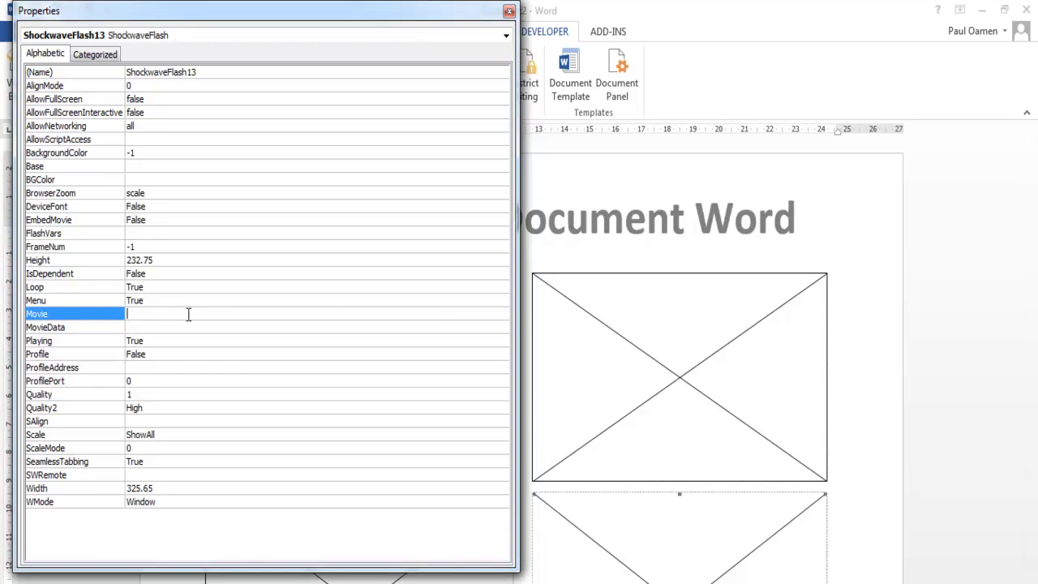
pyautogui.hotkey('ctrl', 'v')
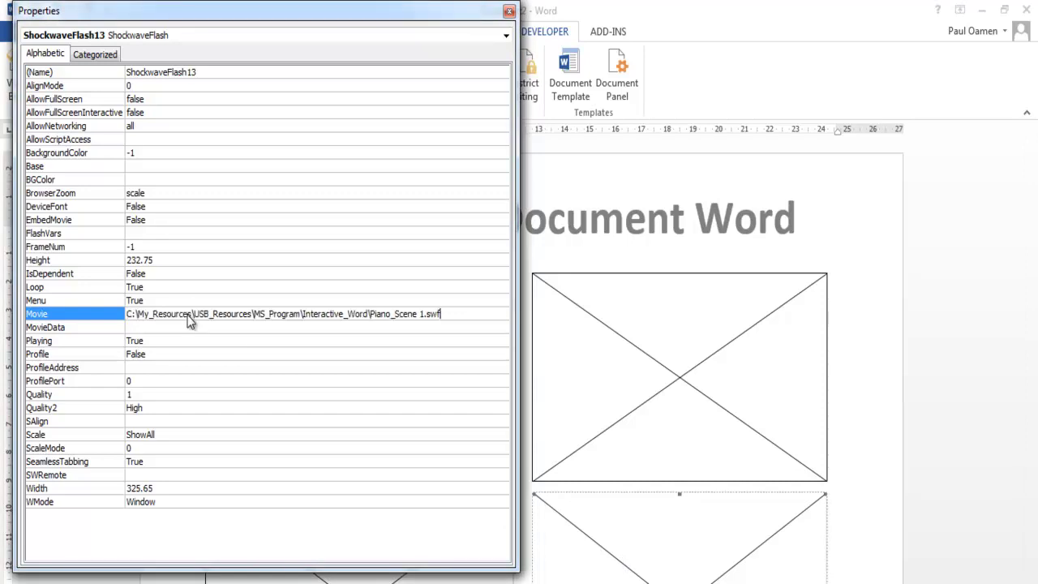
# - Switch to the Interactive_Word folder in Windows Explorer, copy the full path of Steel_Drum_Scene 1.swf from its security properties, and return to Word
pyautogui.click(114, 579)
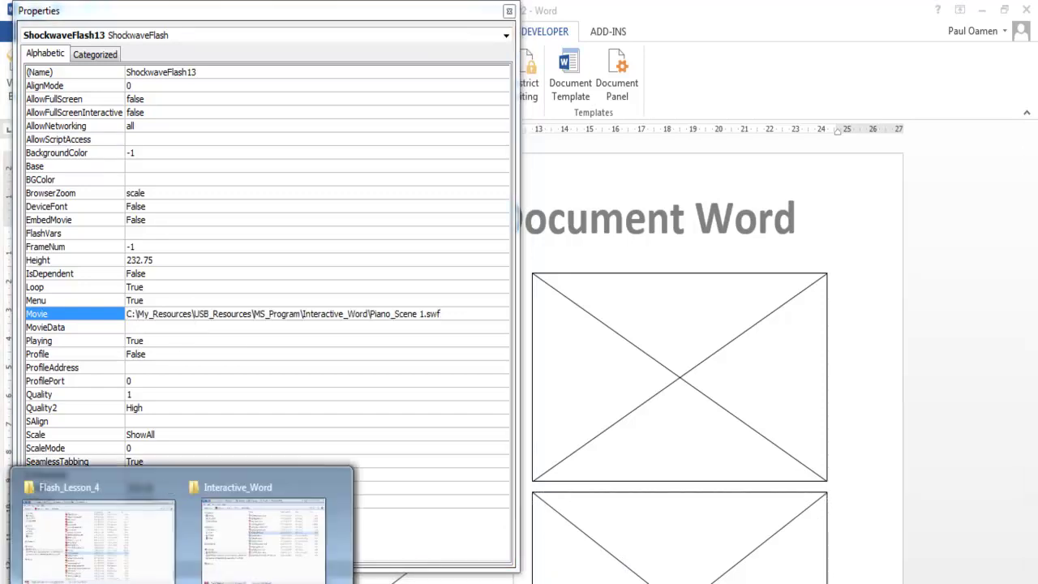
pyautogui.click(254, 554)
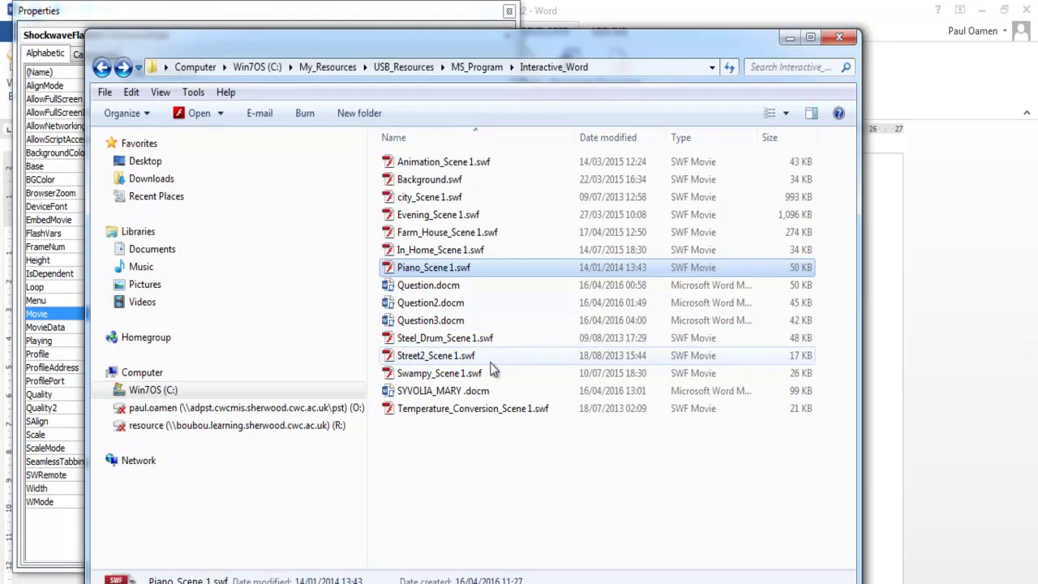
pyautogui.click(444, 341)
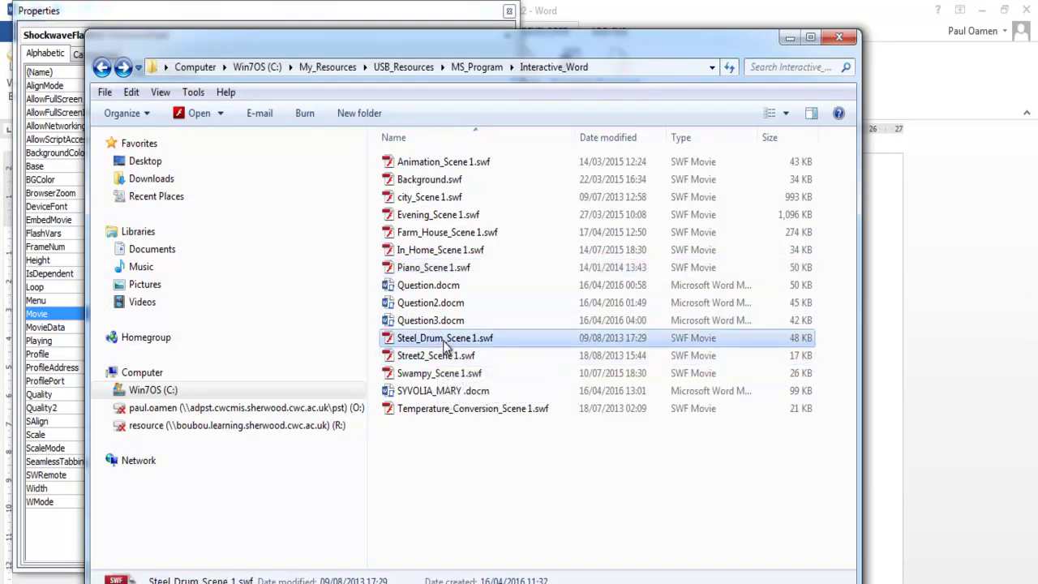
pyautogui.rightClick(443, 345)
pyautogui.click(496, 328)
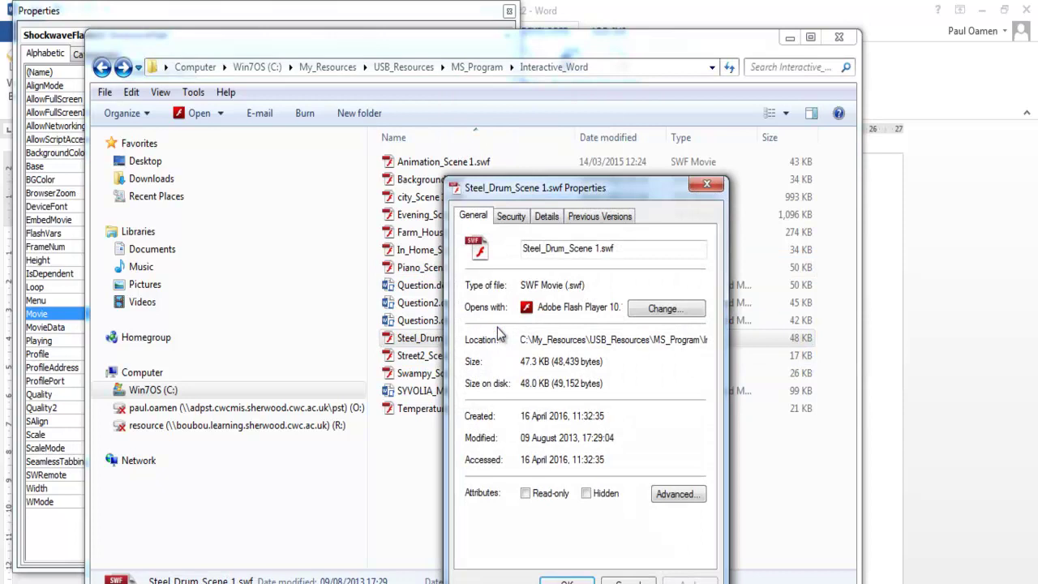
pyautogui.click(512, 217)
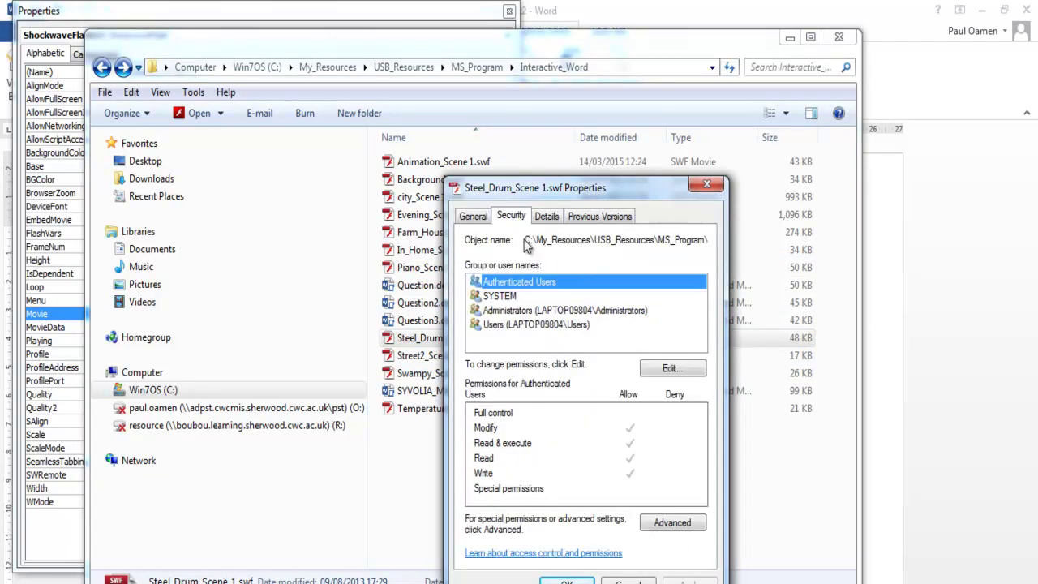
pyautogui.moveTo(527, 243); pyautogui.dragTo(717, 243)
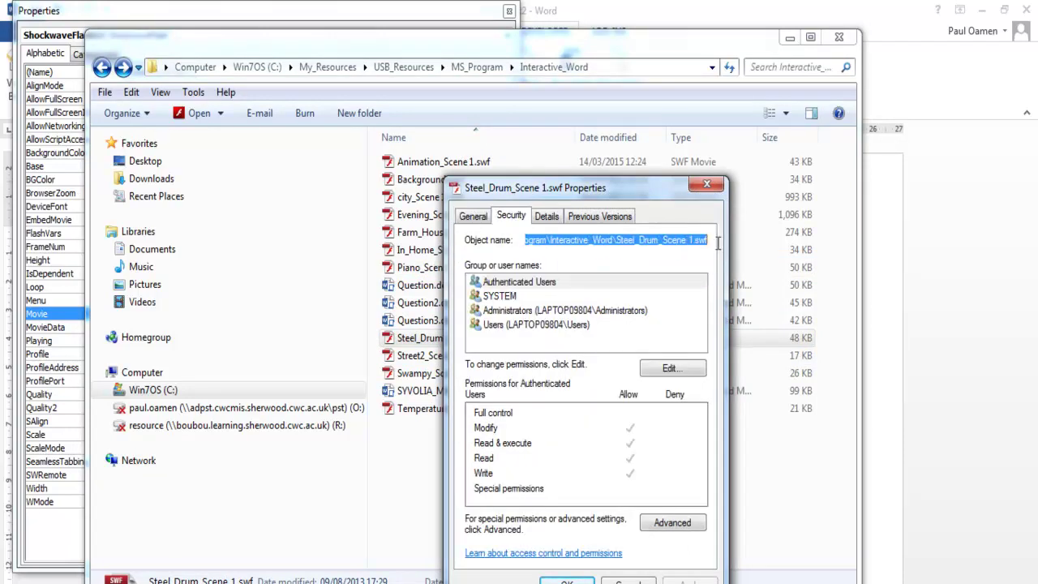
pyautogui.rightClick(689, 240)
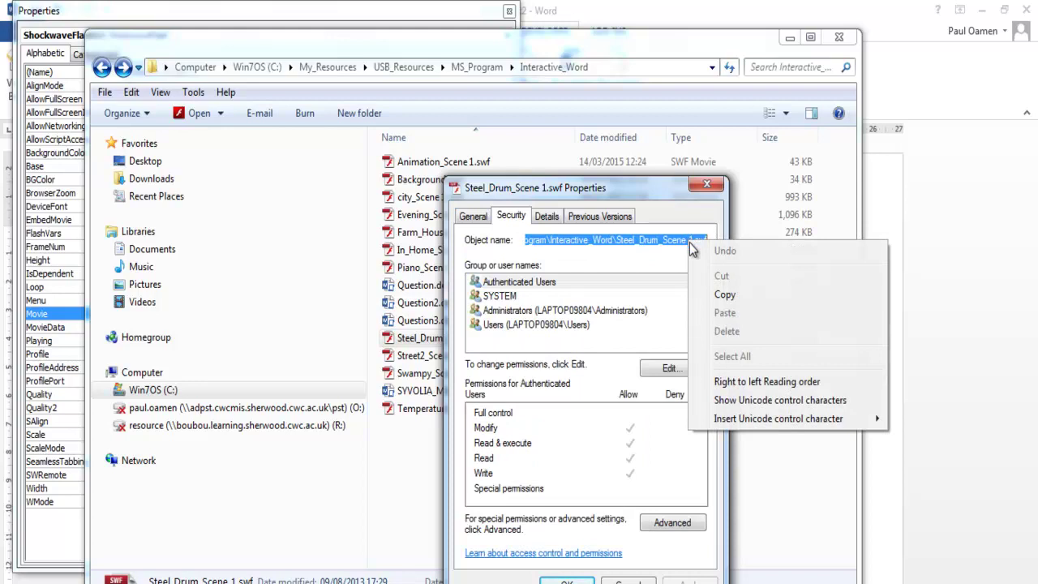
pyautogui.click(725, 294)
pyautogui.press('Escape')
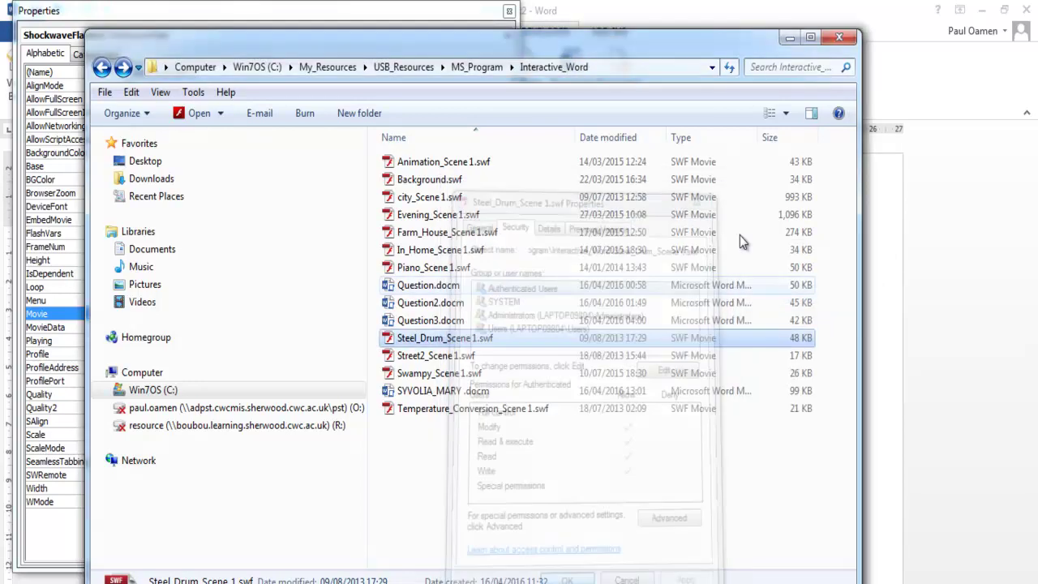
pyautogui.click(788, 40)
# - Set the upper-right Flash control's Movie property to C:\My_Resources\USB_Resources\MS_Program\Interactive_Word\Steel_Drum_Scene 1.swf
pyautogui.click(689, 362)
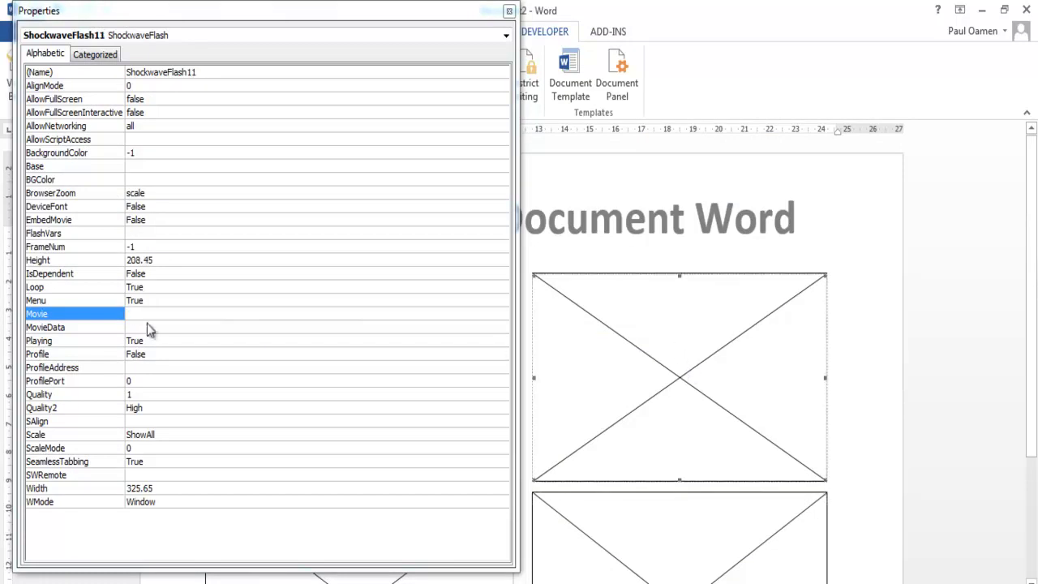
pyautogui.click(144, 313)
pyautogui.hotkey('ctrl', 'v')
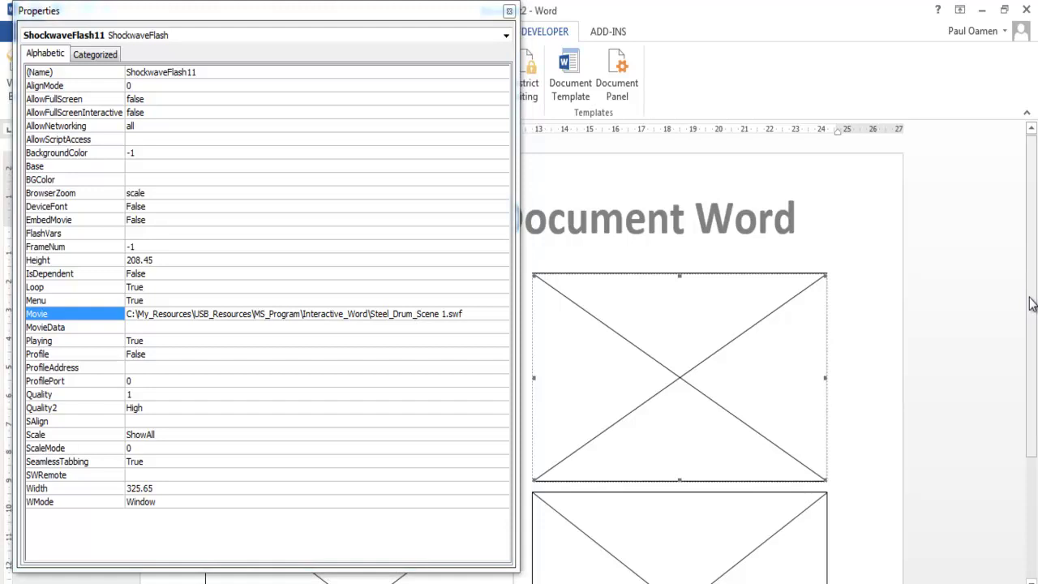
# - Set the lower-left Flash control's Movie property to the copied Steel_Drum_Scene 1.swf path and close the control properties
pyautogui.scroll(-3, 1028, 251)
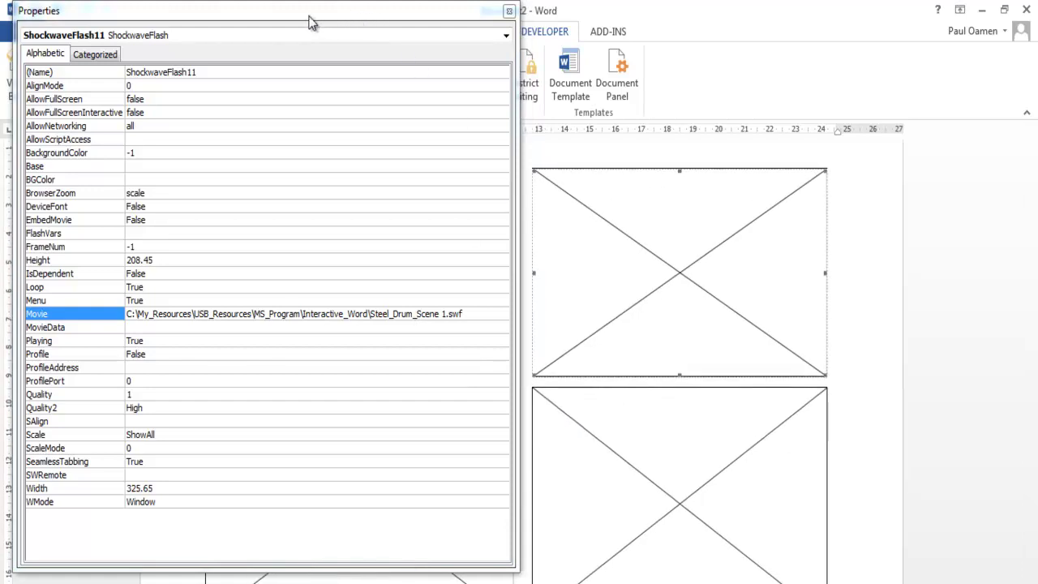
pyautogui.moveTo(308, 23); pyautogui.dragTo(832, 69)
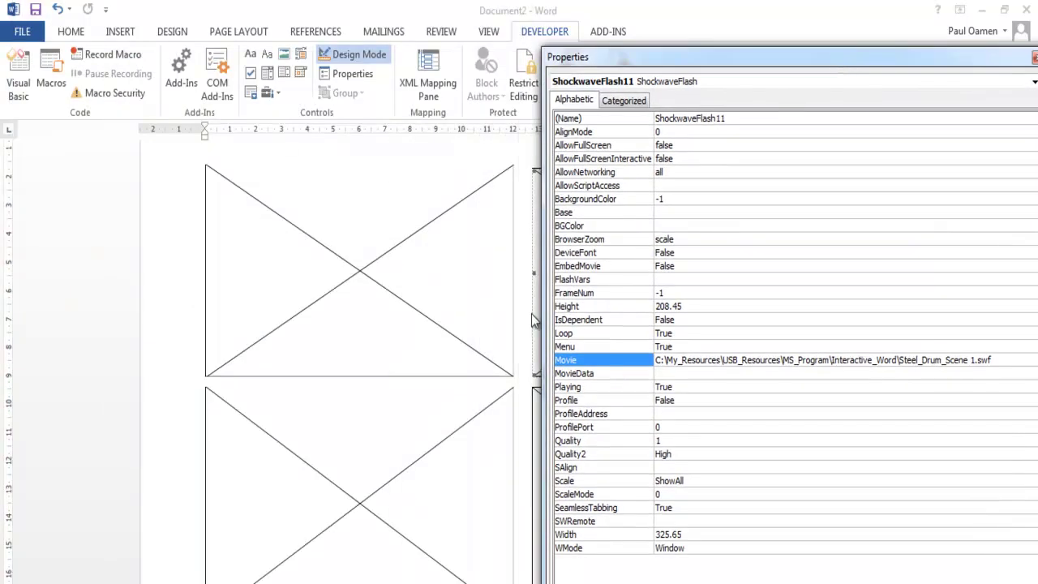
pyautogui.click(393, 459)
pyautogui.click(689, 360)
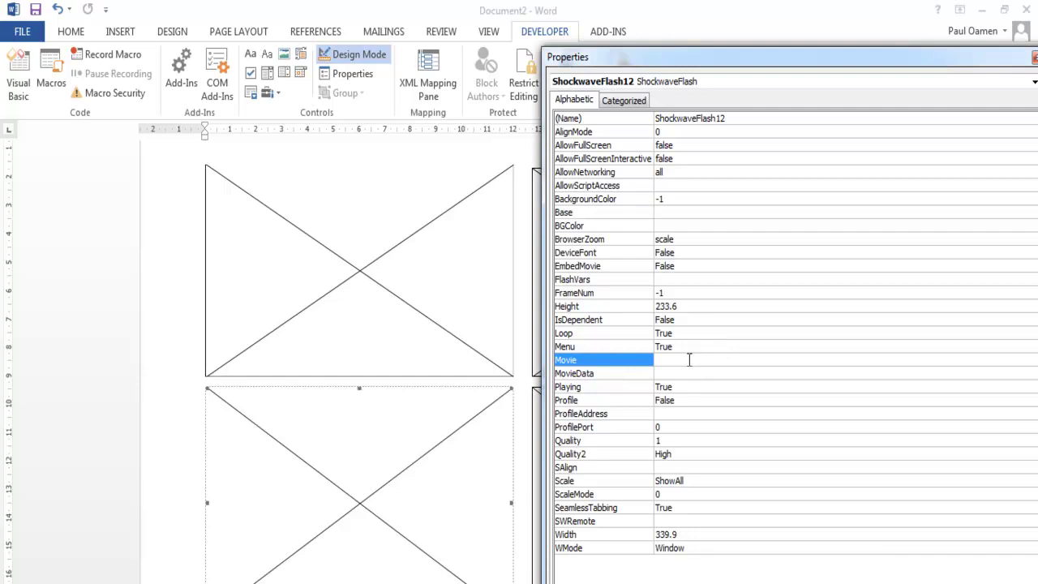
pyautogui.hotkey('ctrl', 'v')
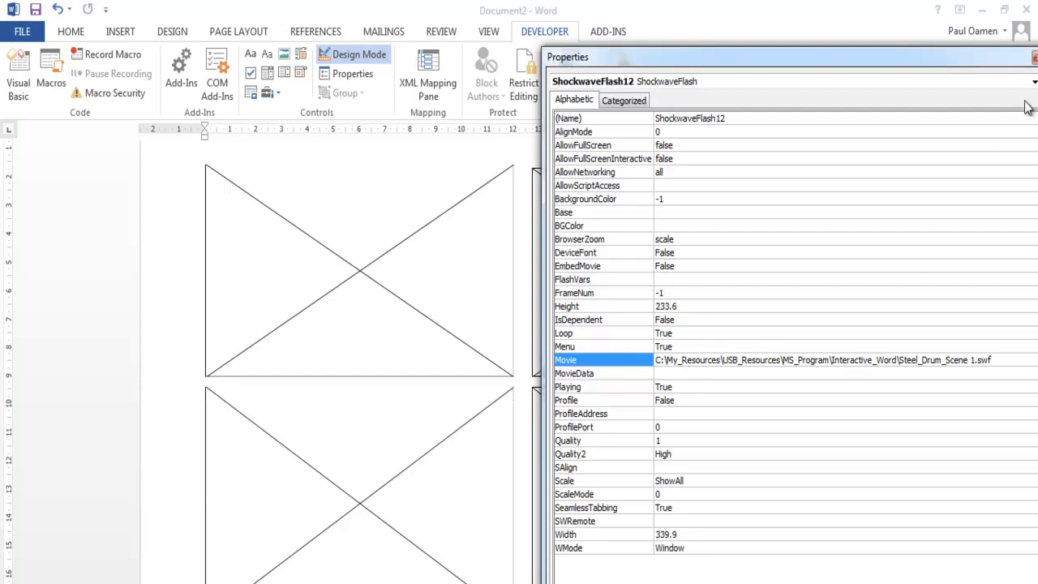
pyautogui.moveTo(973, 61); pyautogui.dragTo(736, 62)
pyautogui.click(779, 57)
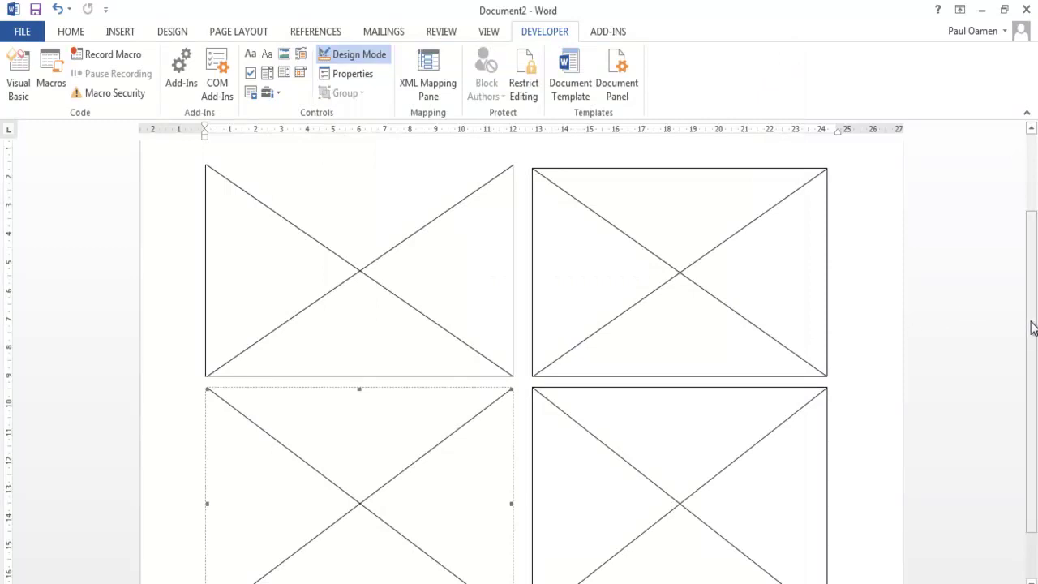
# - Turn off Design Mode and check the piano and steel drum movies running in the four Flash controls
pyautogui.scroll(2, 1032, 326)
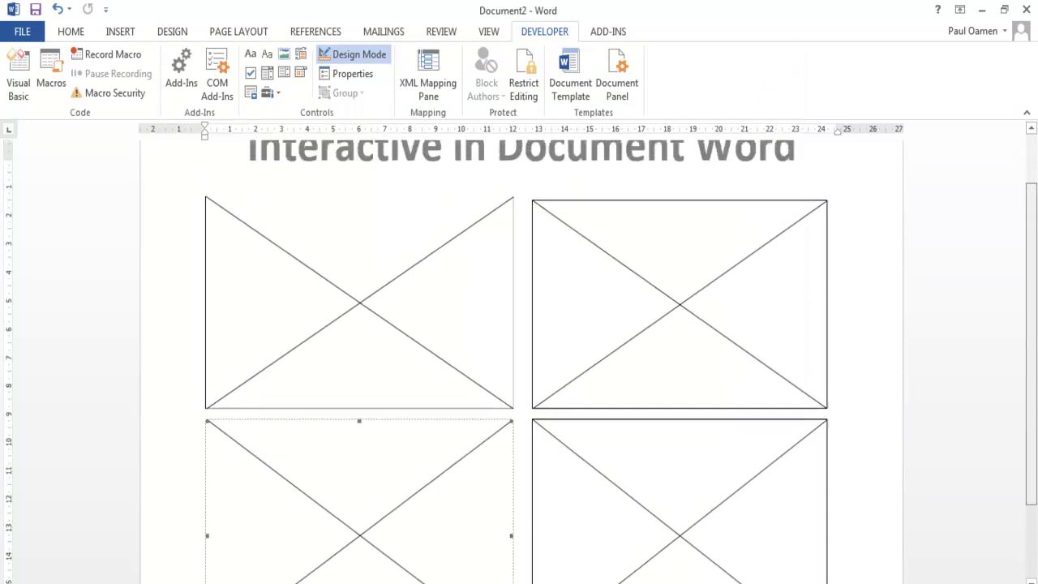
pyautogui.click(355, 58)
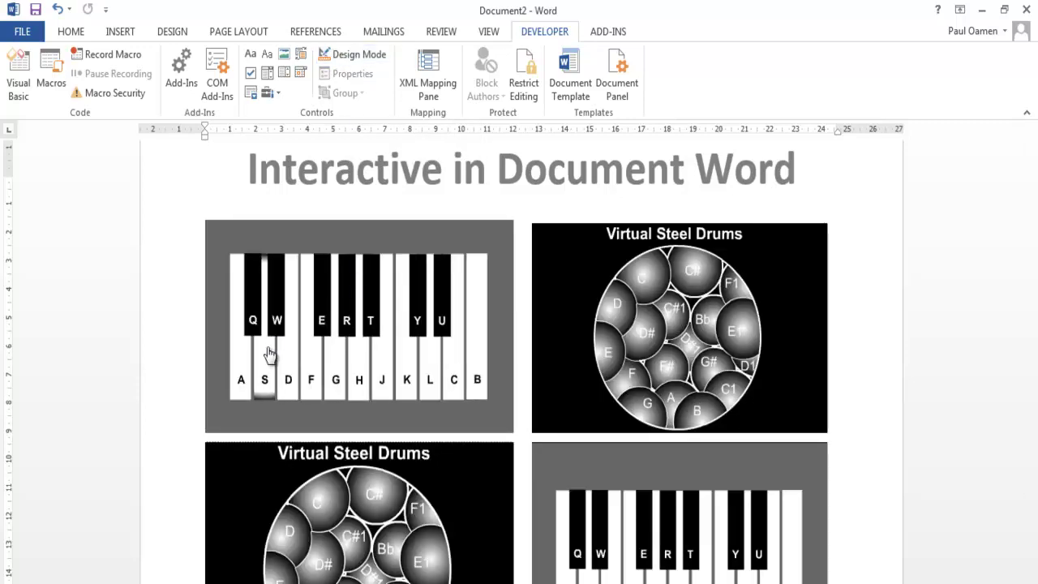
pyautogui.scroll(-1, 1035, 347)
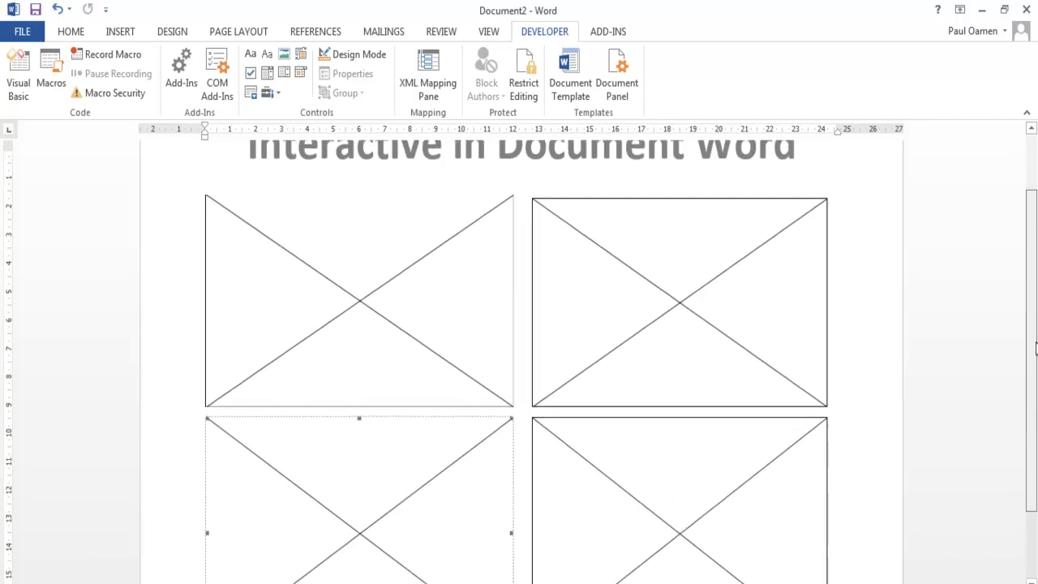
pyautogui.scroll(1, 1035, 347)
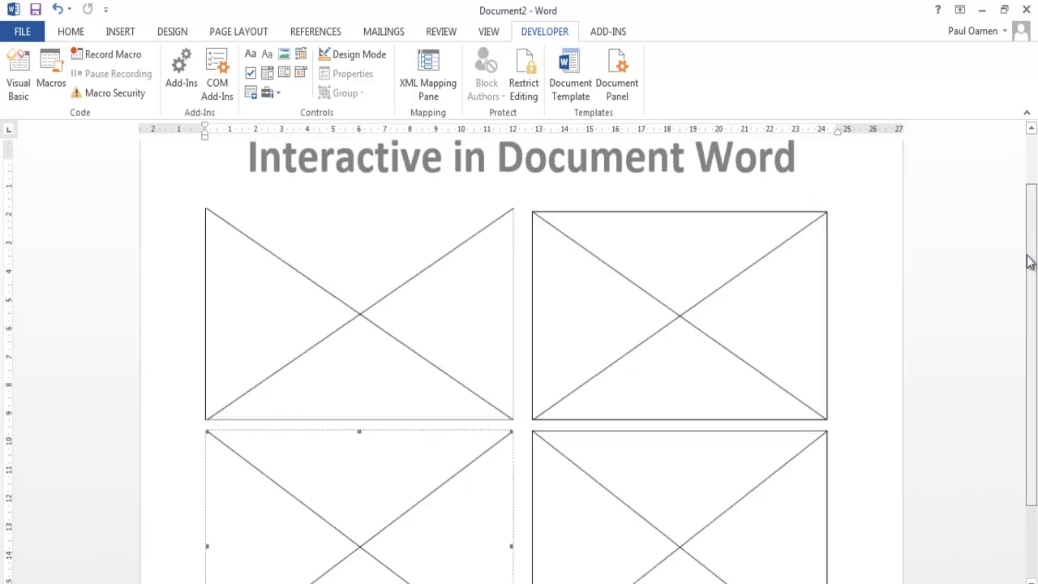
pyautogui.scroll(-1, 1029, 261)
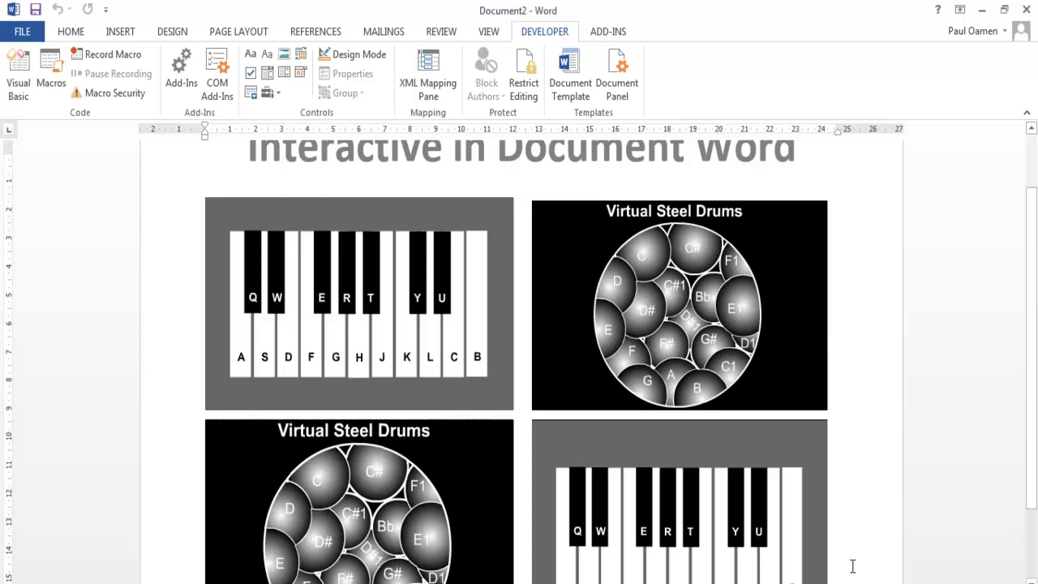
pyautogui.keyDown('ctrl'); pyautogui.scroll(-1, 519, 357); pyautogui.keyUp('ctrl')
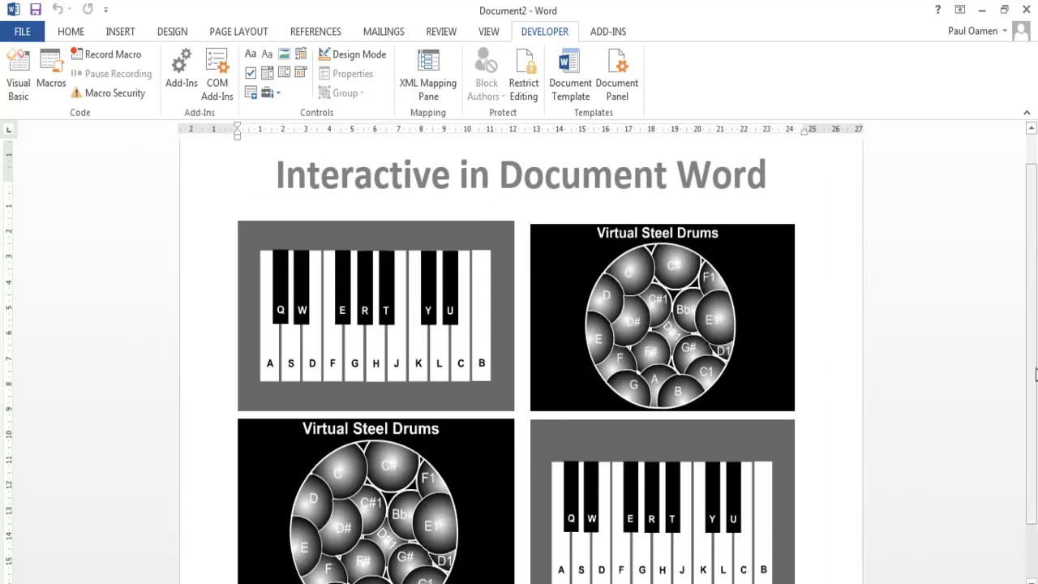
pyautogui.scroll(-1, 1000, 395)
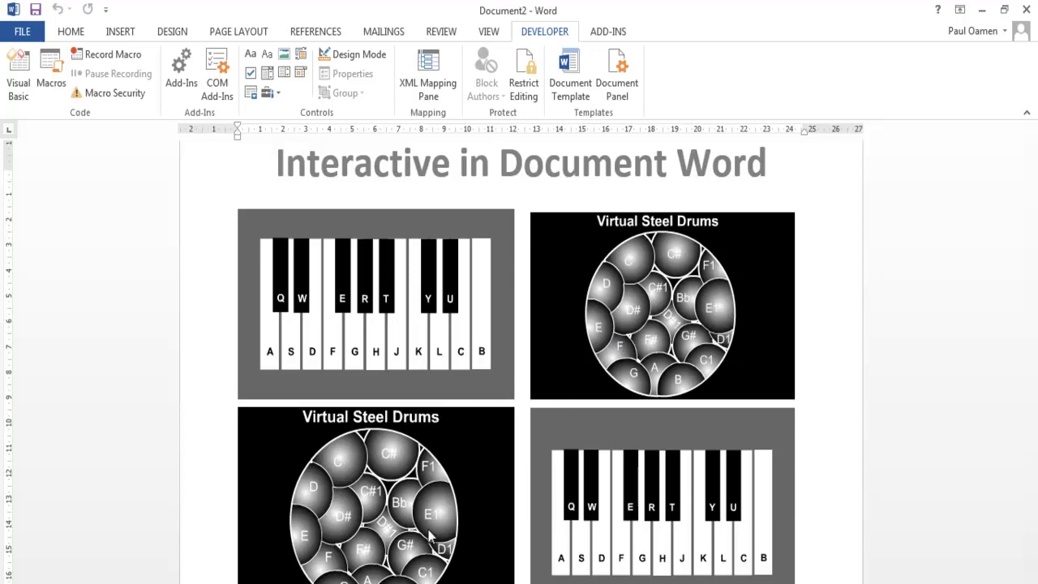
# - Test the lower-right piano movie by playing several of its white keys
pyautogui.scroll(-1, 653, 496)
pyautogui.click(659, 501)
pyautogui.click(697, 498)
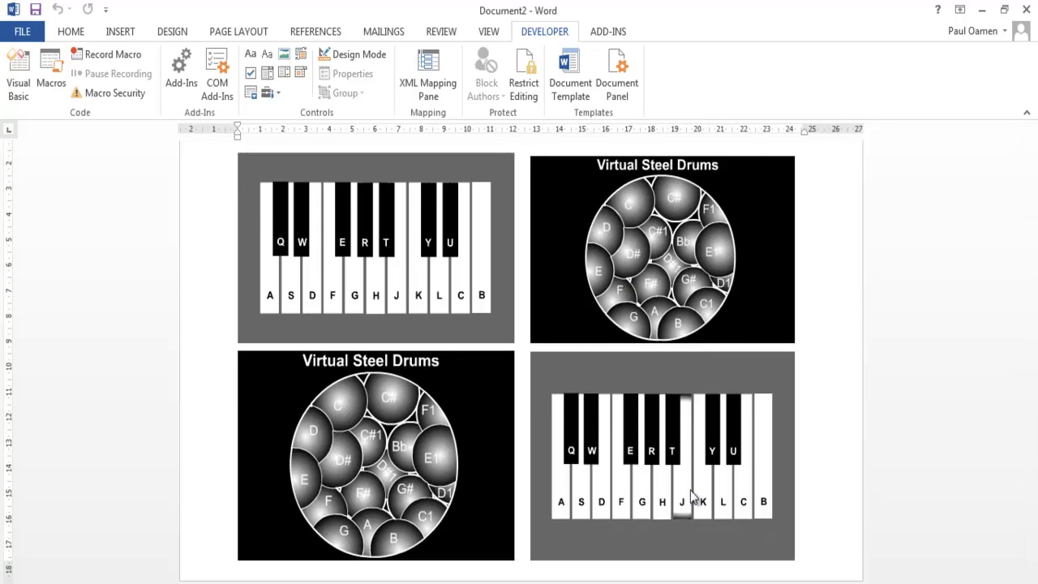
pyautogui.click(746, 500)
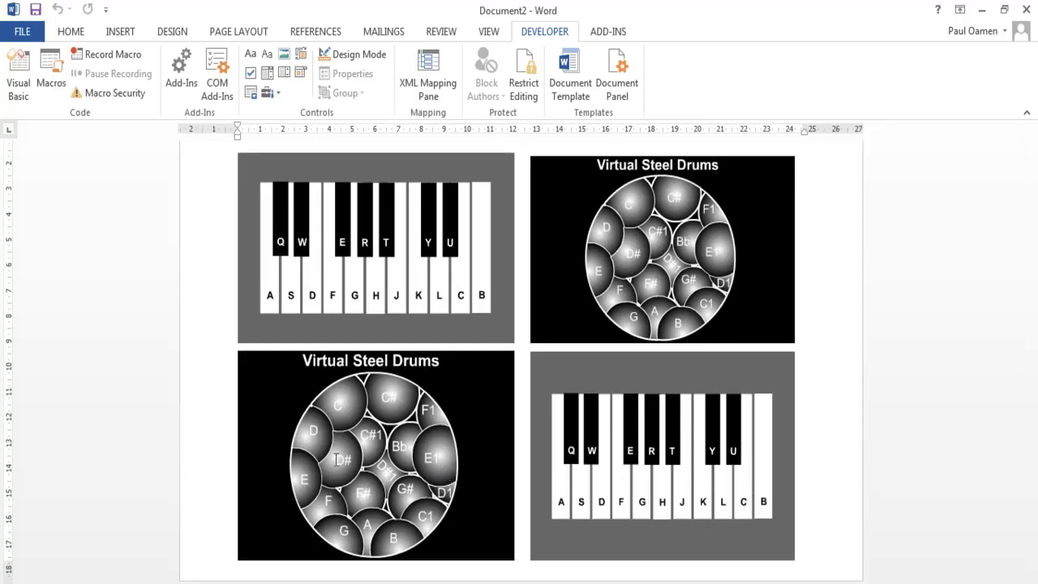
# - Test the upper-left piano movie by playing a run of notes across its white keys
pyautogui.click(397, 293)
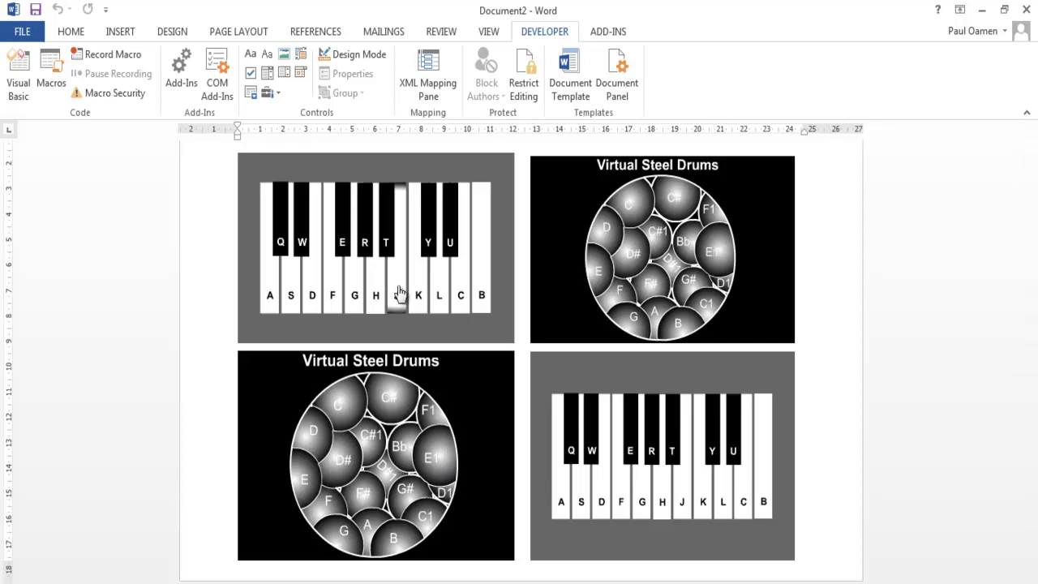
pyautogui.click(482, 298)
pyautogui.click(479, 297)
pyautogui.click(440, 273)
pyautogui.click(393, 302)
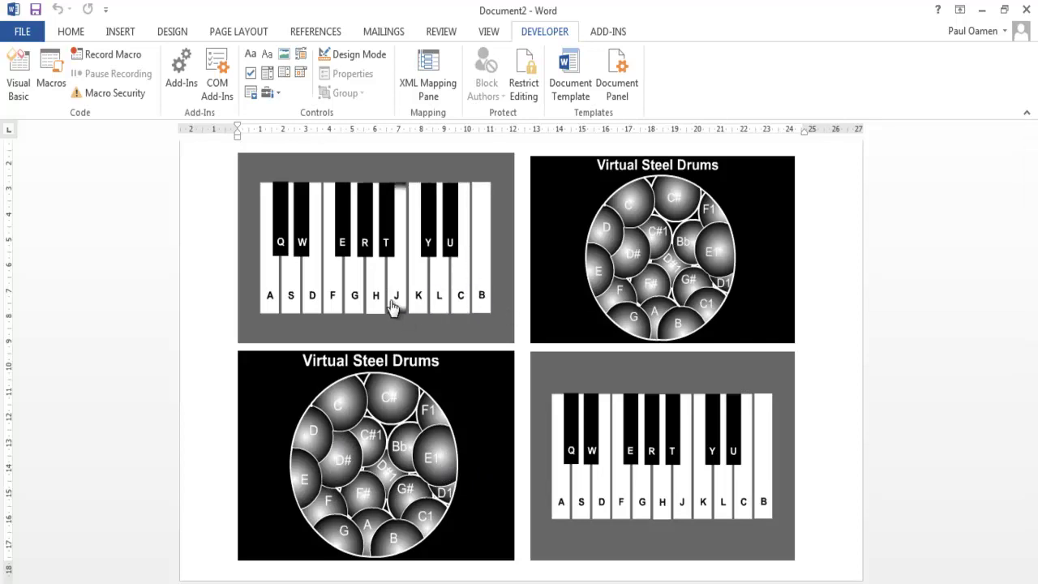
pyautogui.click(442, 310)
pyautogui.click(476, 298)
pyautogui.click(478, 307)
pyautogui.click(482, 304)
pyautogui.click(404, 307)
pyautogui.click(438, 304)
pyautogui.click(419, 303)
pyautogui.click(384, 304)
pyautogui.click(273, 300)
pyautogui.scroll(2, 533, 395)
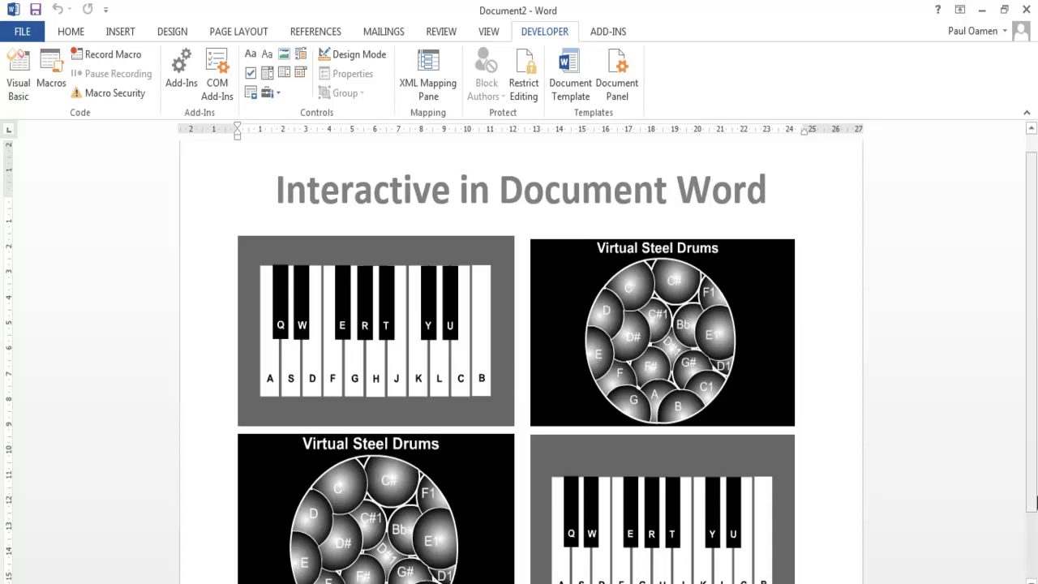
pyautogui.moveTo(1033, 501); pyautogui.dragTo(1033, 534)
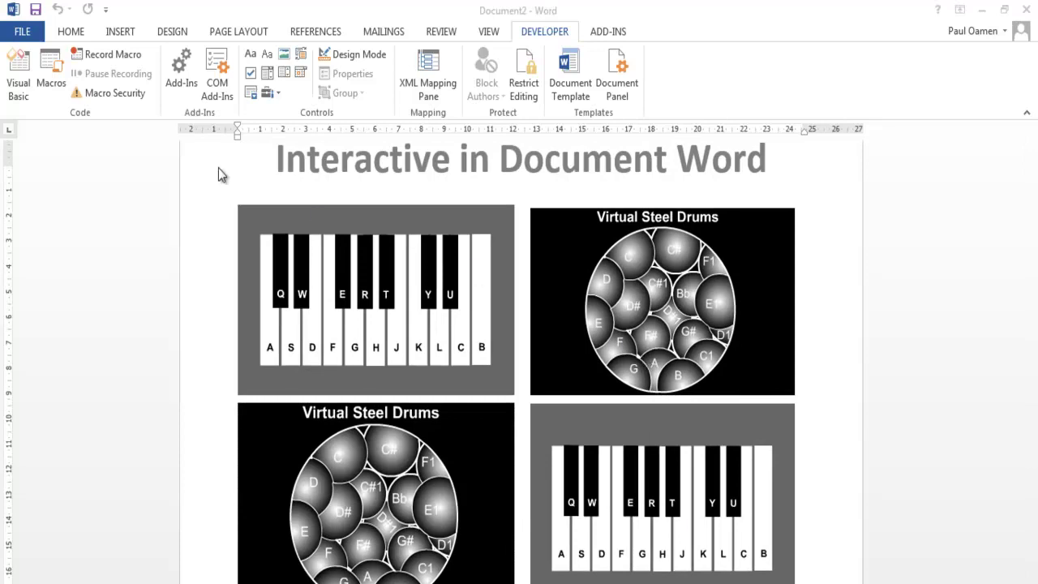
# - Start saving the document under a new name in the Interactive_Word folder, with Piano as the file name
pyautogui.click(18, 38)
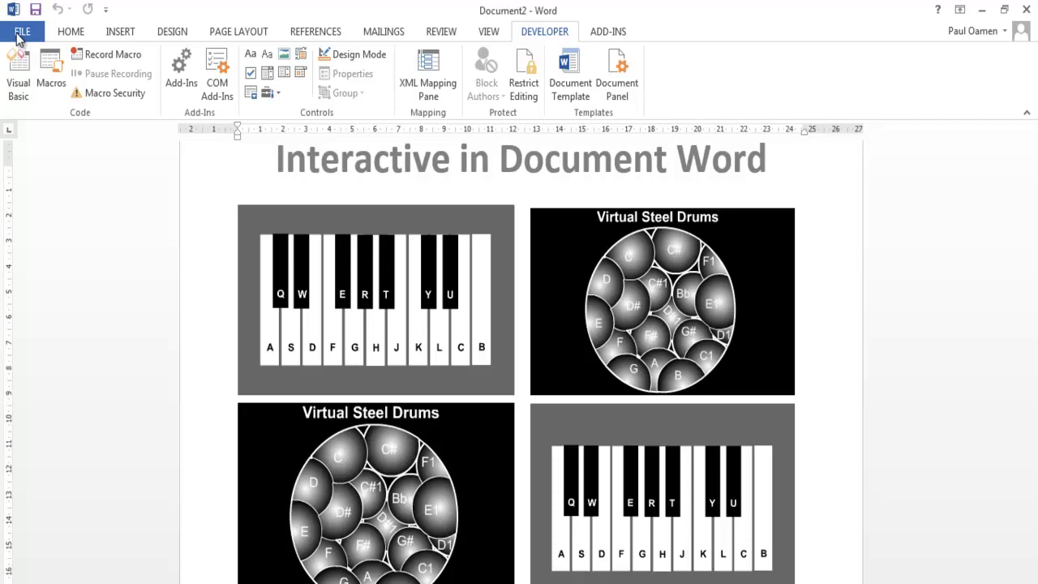
pyautogui.click(21, 37)
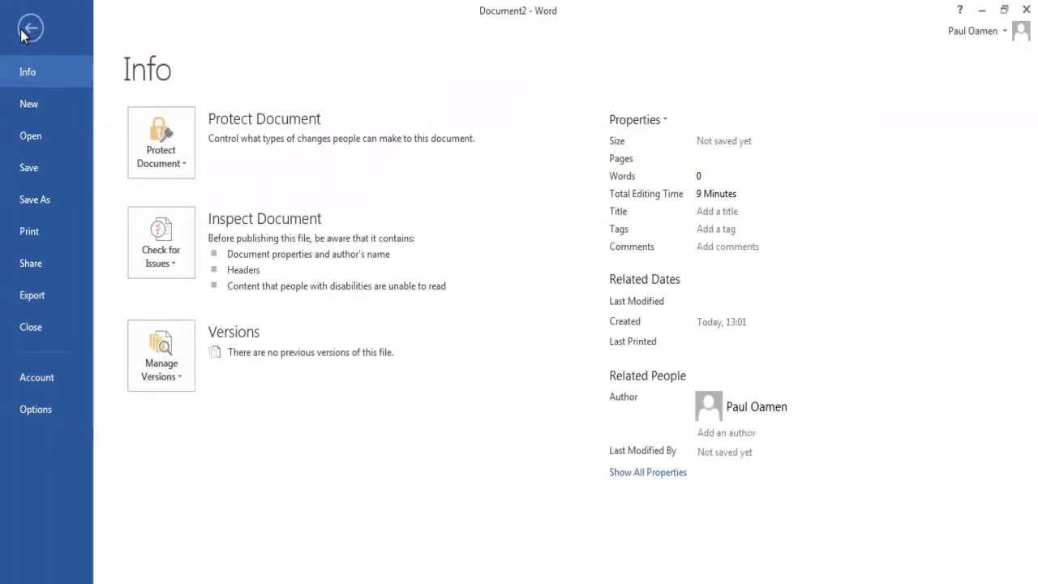
pyautogui.click(34, 199)
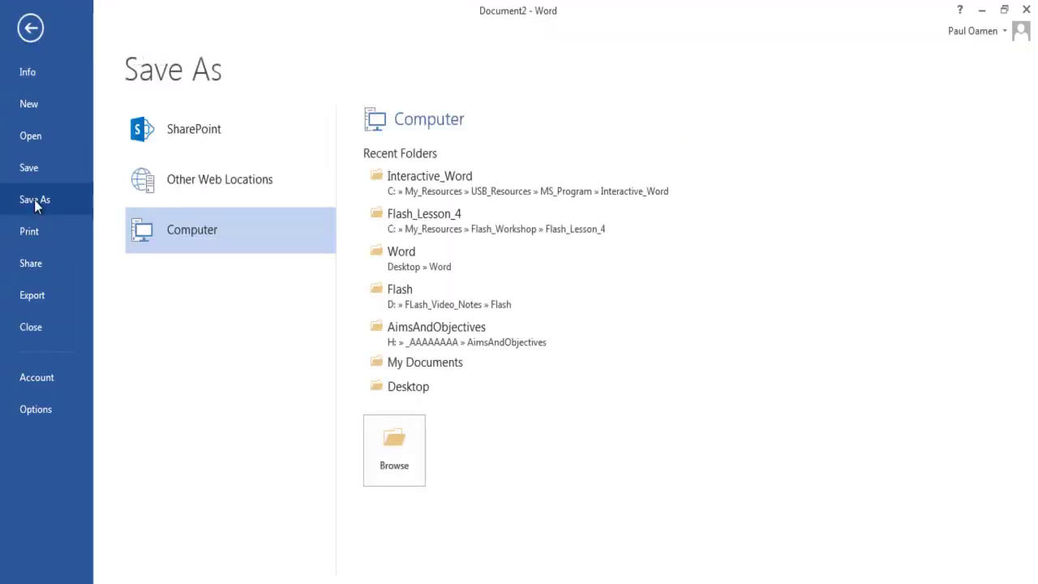
pyautogui.click(458, 197)
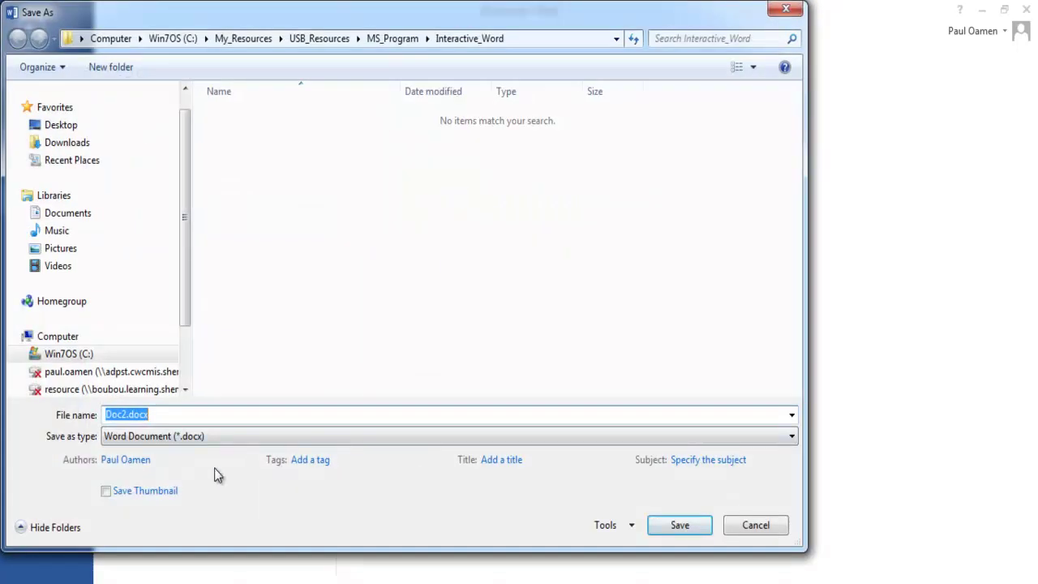
pyautogui.write('Piano_Scene1.swf')
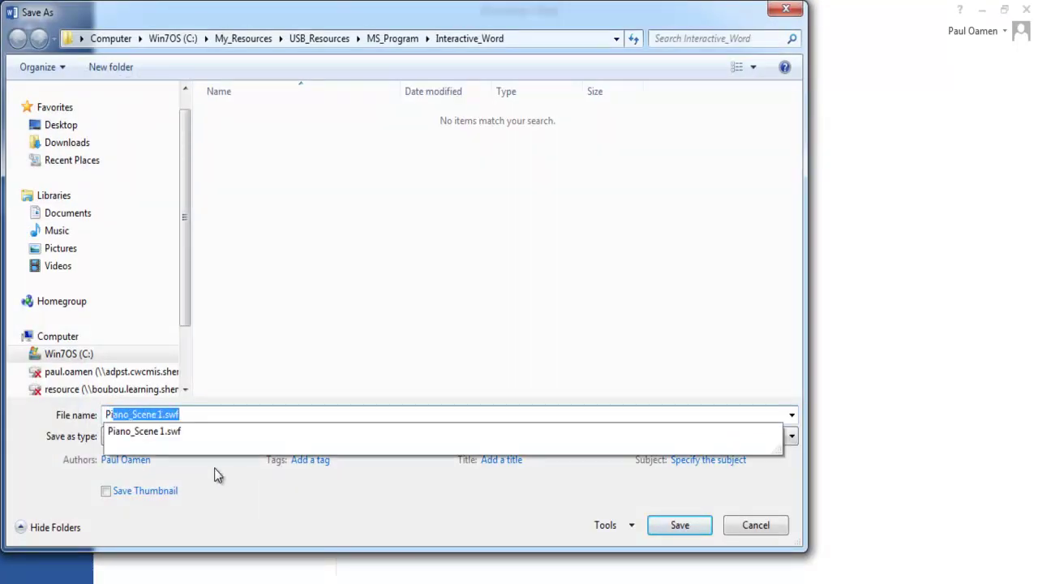
pyautogui.click(210, 417)
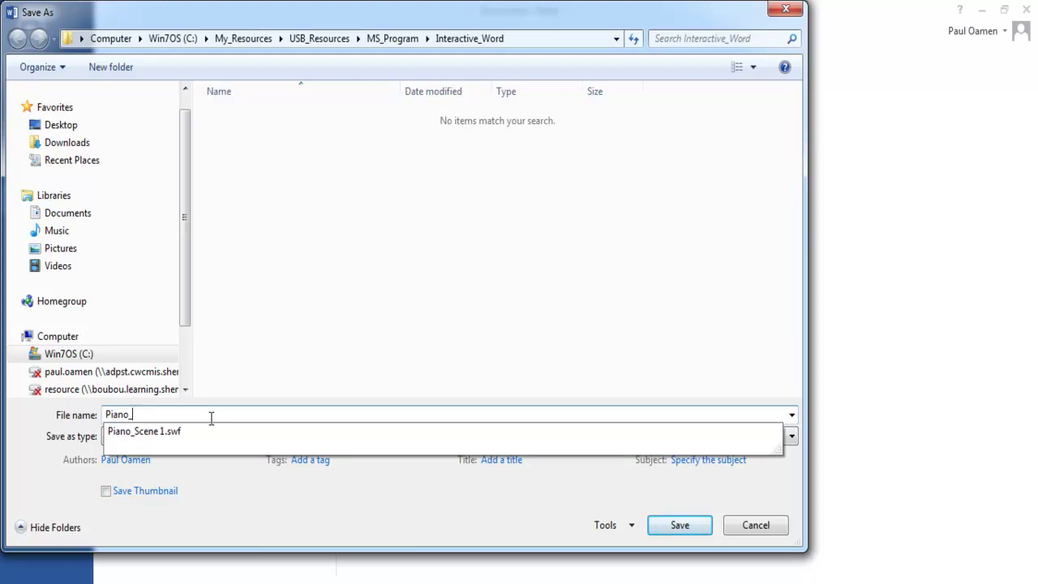
pyautogui.click(405, 520)
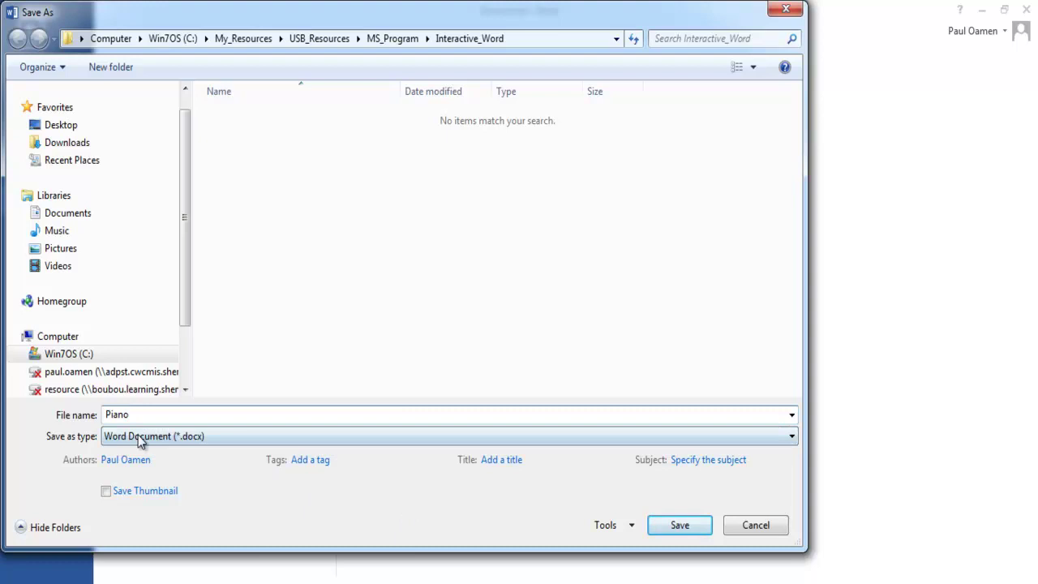
# - Set the save format to Word Macro-Enabled Document (*.docm) and save the file
pyautogui.click(800, 438)
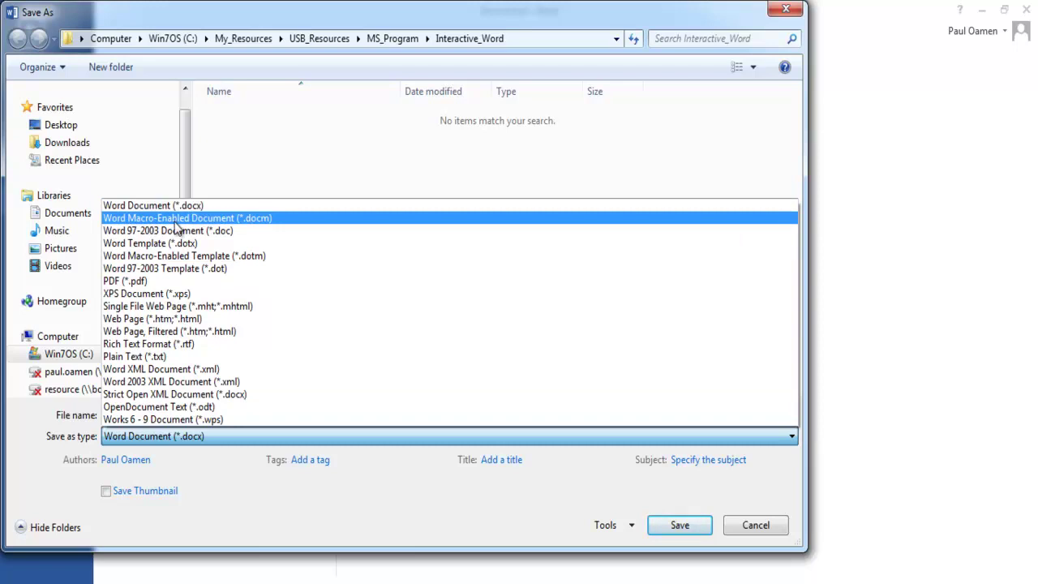
pyautogui.click(248, 218)
pyautogui.click(679, 525)
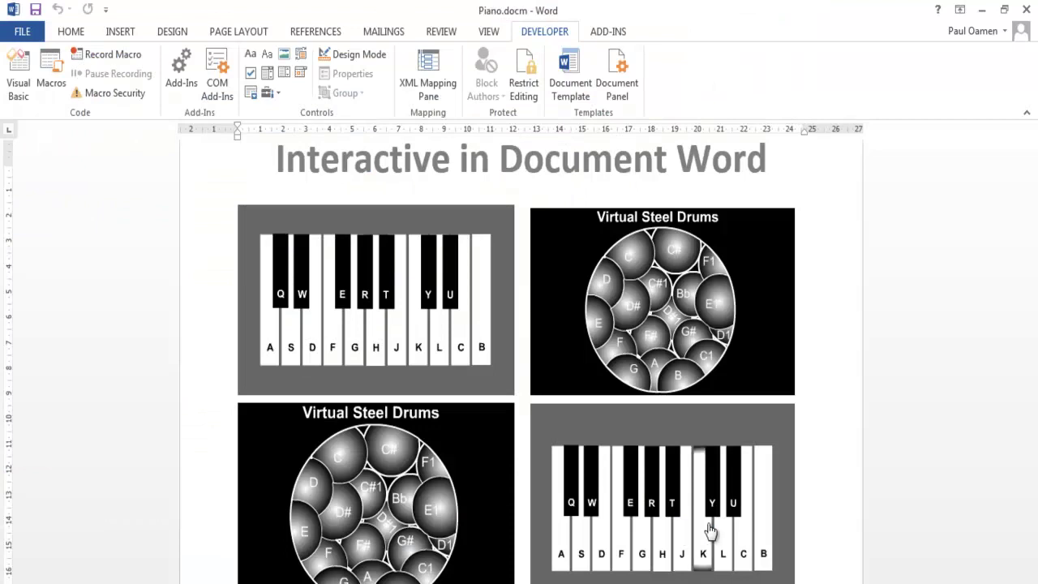
pyautogui.scroll(-1, 761, 532)
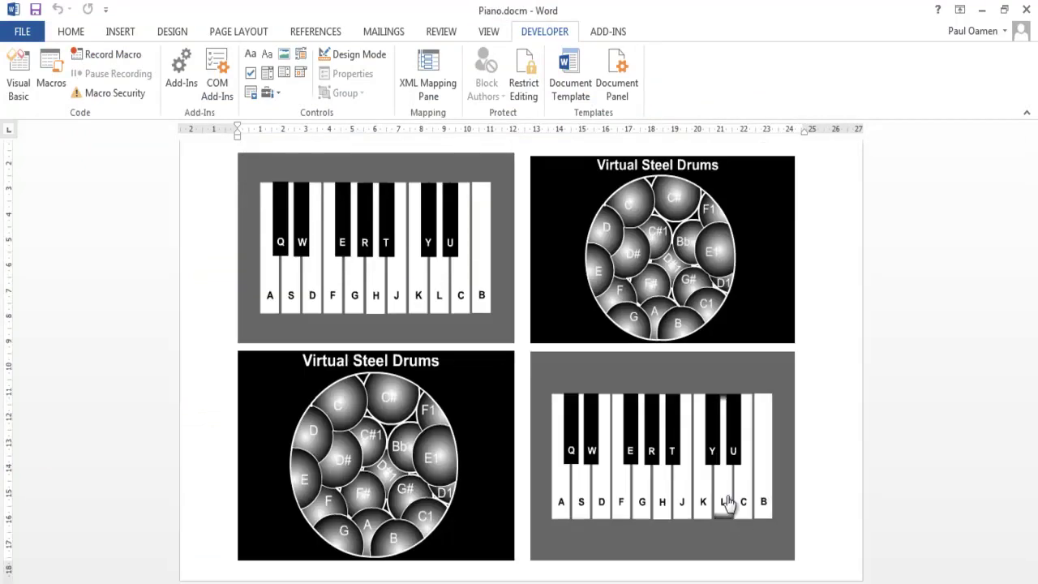